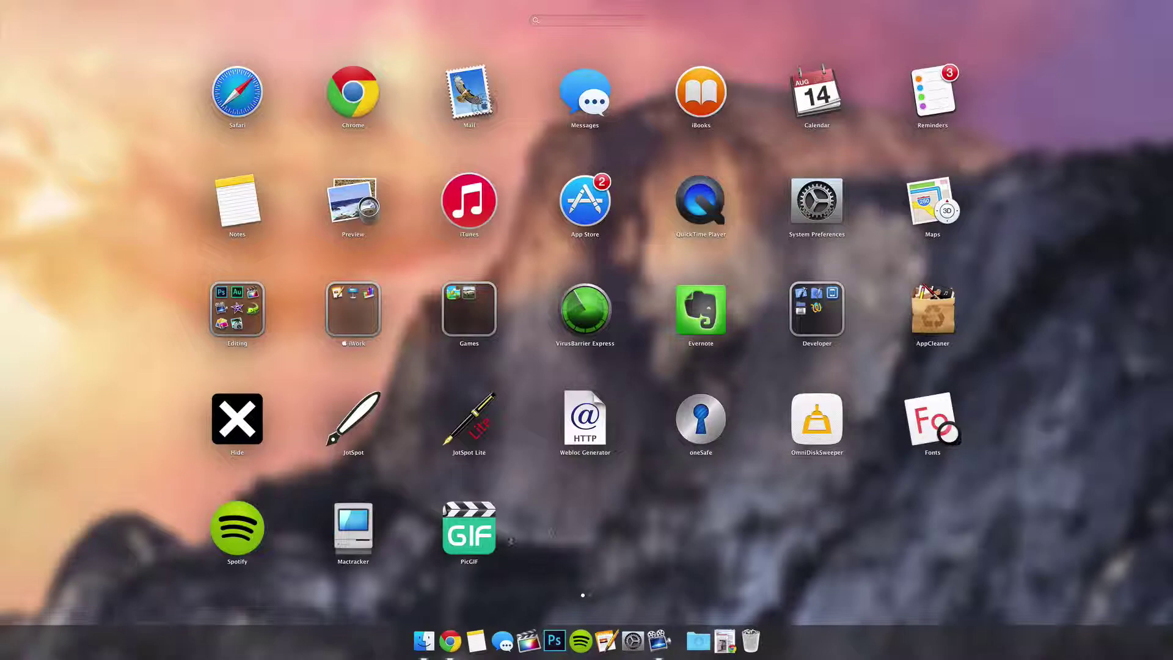
Launch PicGIF, then Quick Look through the desktop screenshots and close the preview
left_click(465, 532)
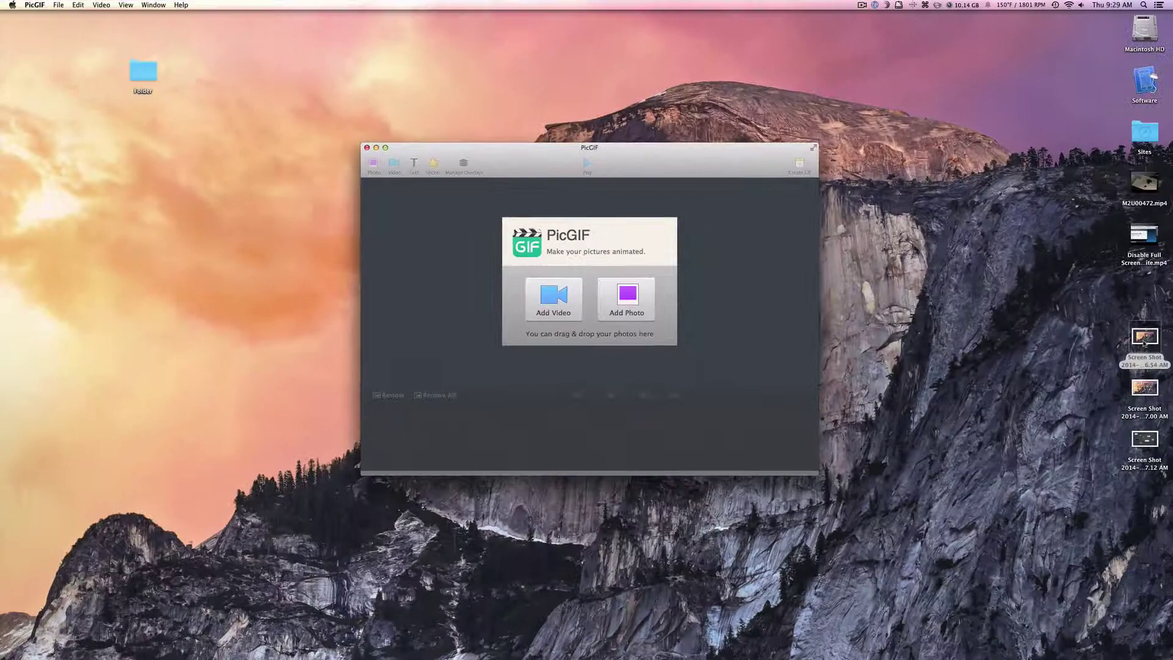
left_click(1144, 339)
key("space")
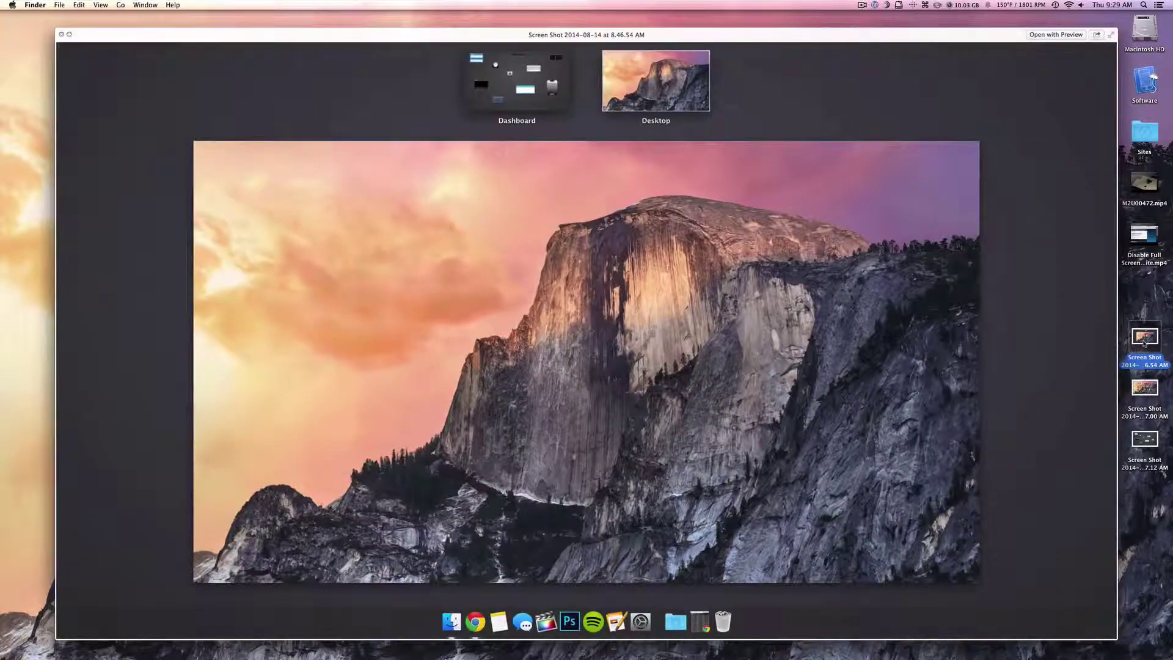
key("Down")
key("Down")
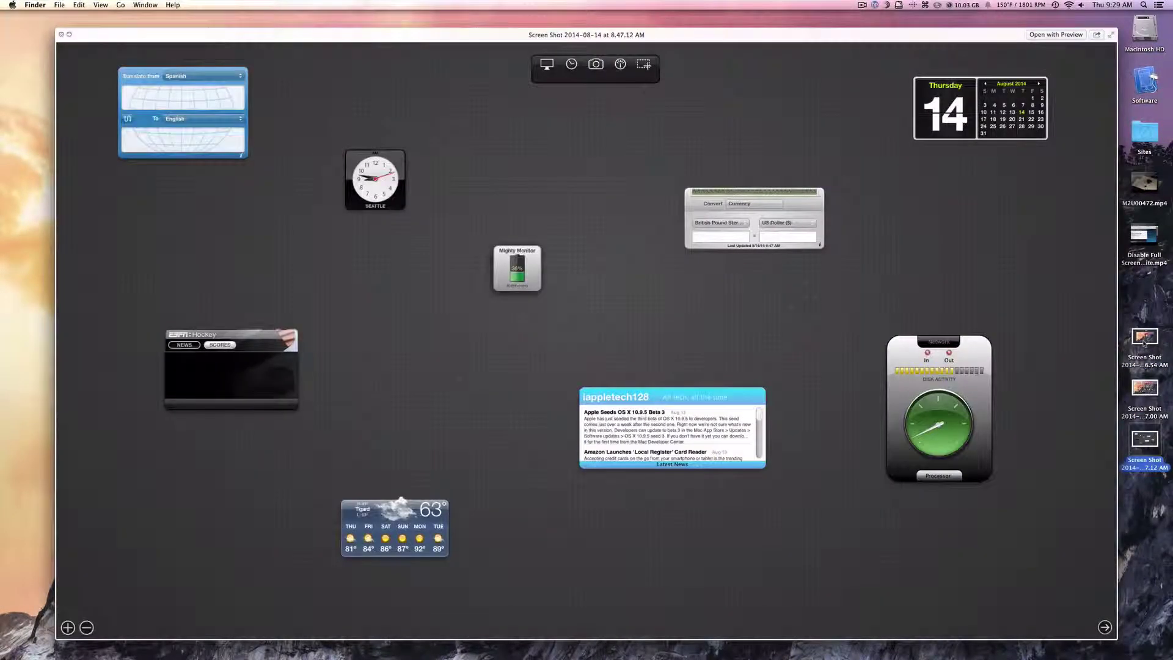
key("space")
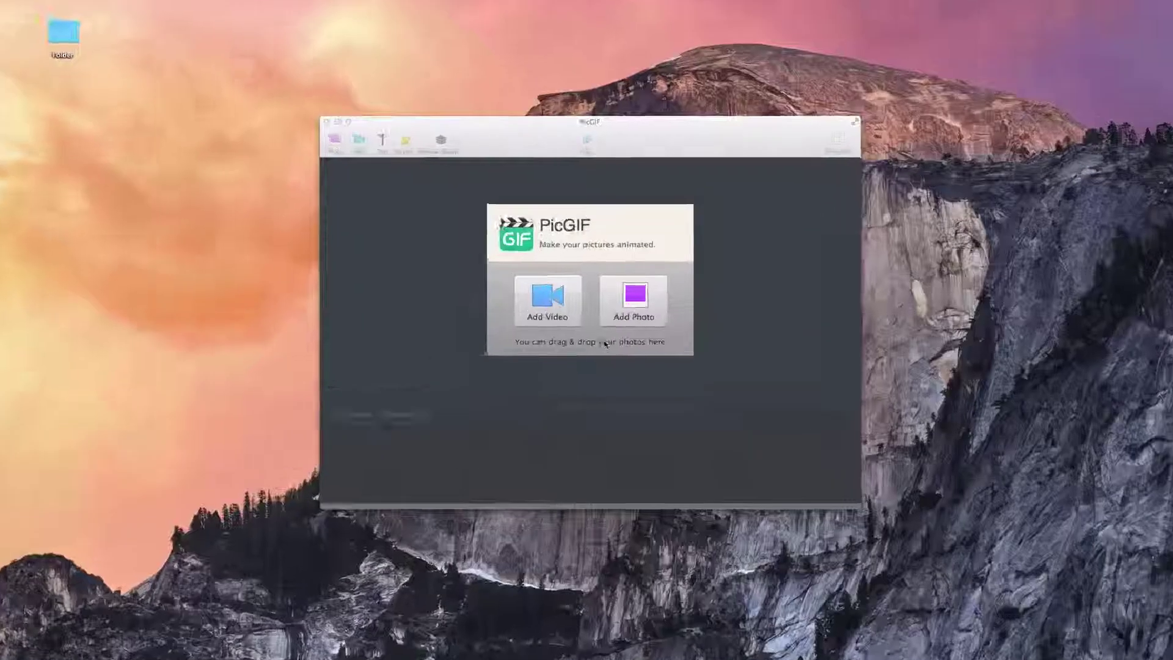
Import the three desktop Screen Shot files with Add Photo
left_click(633, 300)
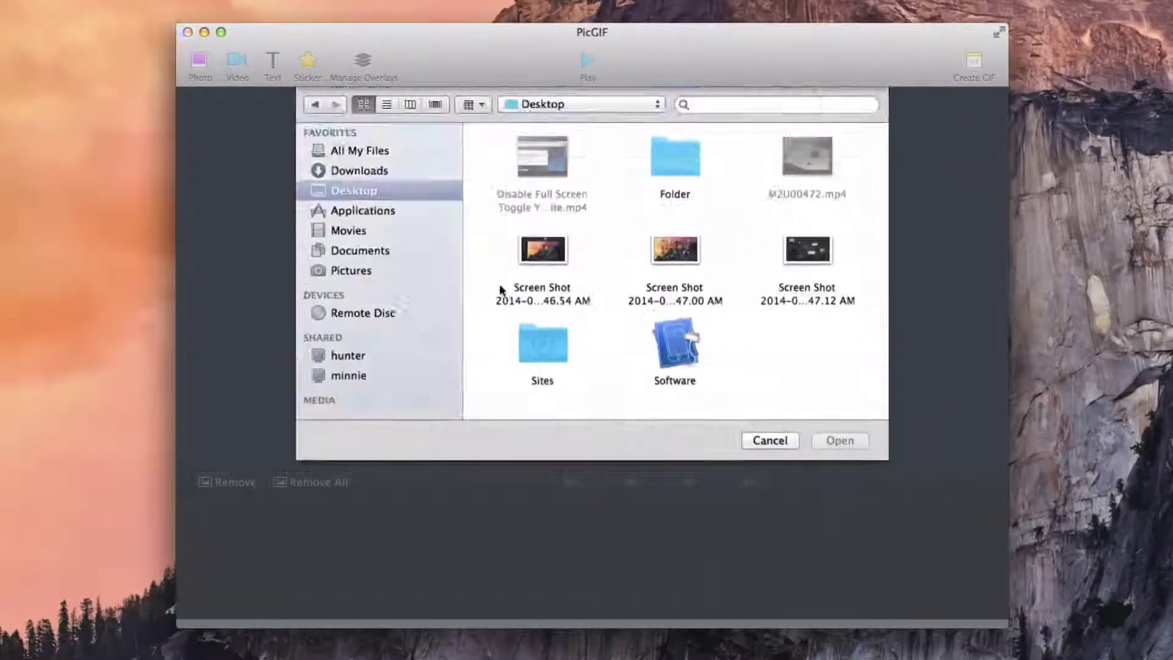
left_click_drag(505, 257, 813, 275)
left_click(842, 440)
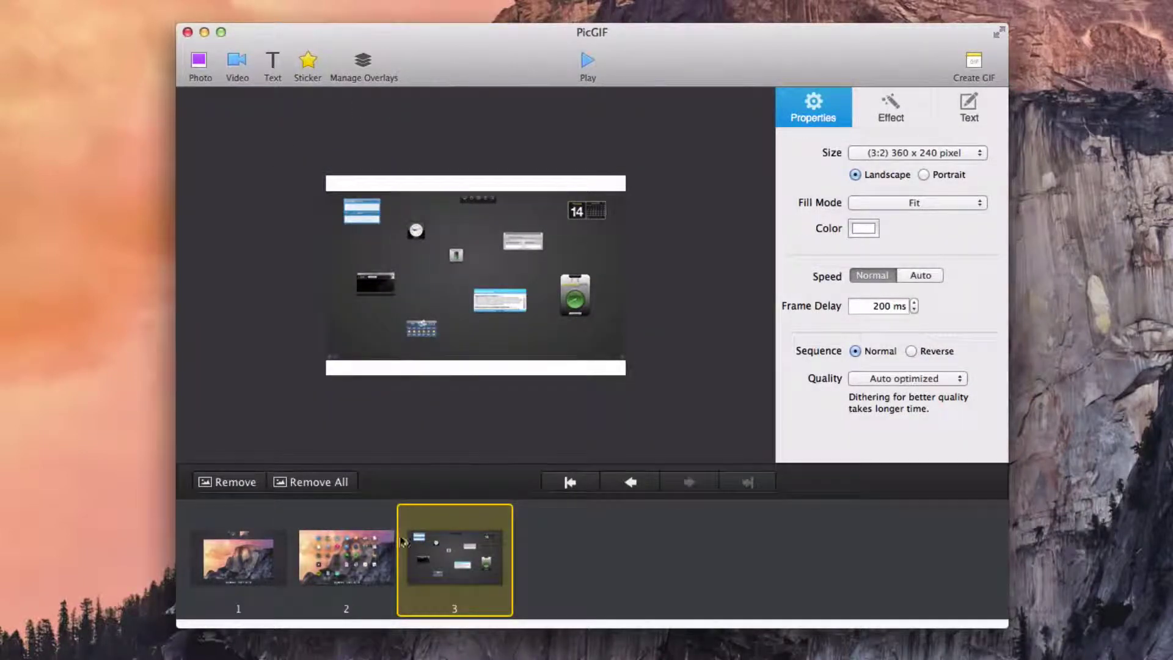
Preview frames 1, 2 and 3, then return to frame 1
left_click(242, 541)
left_click(305, 543)
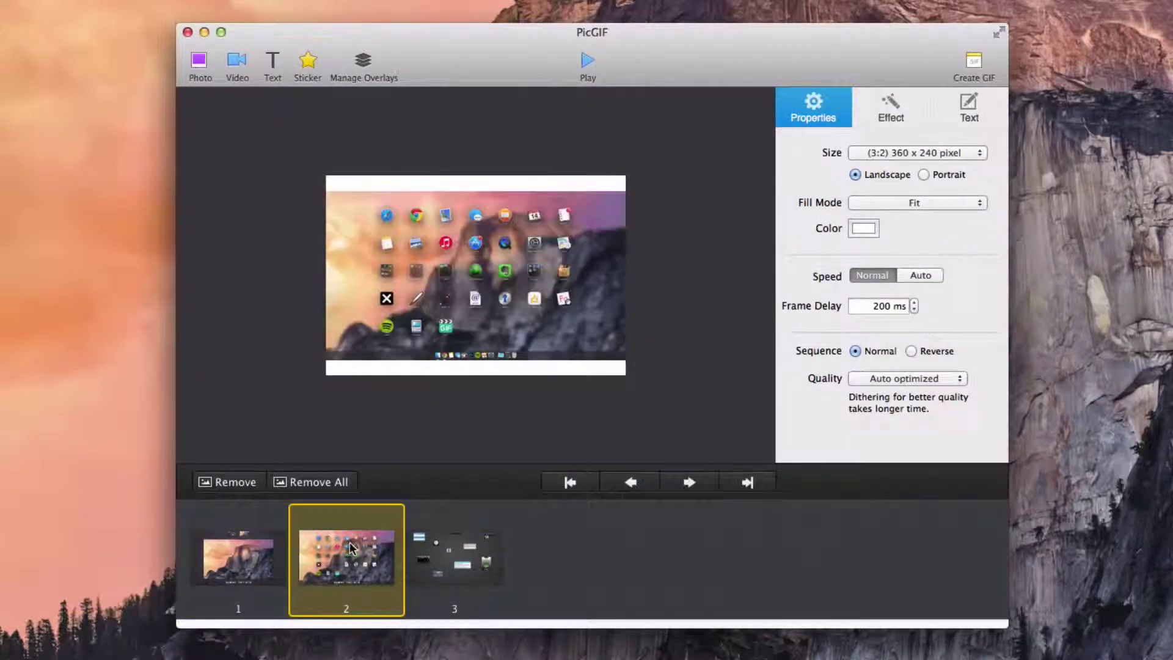
left_click(437, 545)
left_click(265, 561)
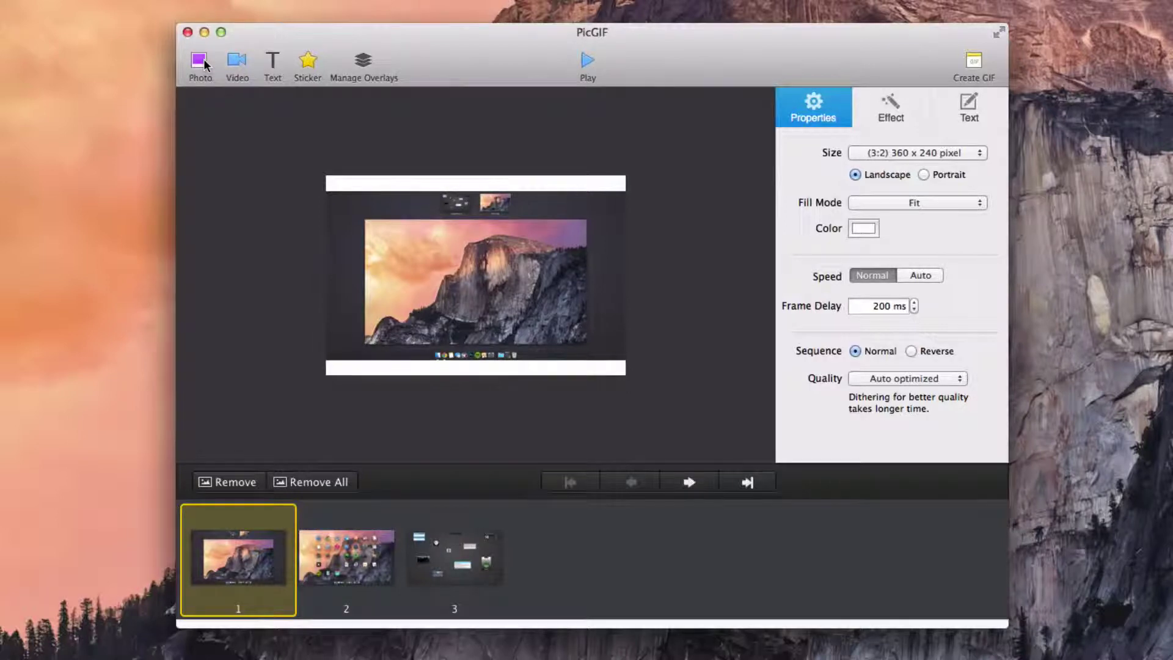
Add a text overlay to frame 1 reading 'Text!'
left_click(273, 64)
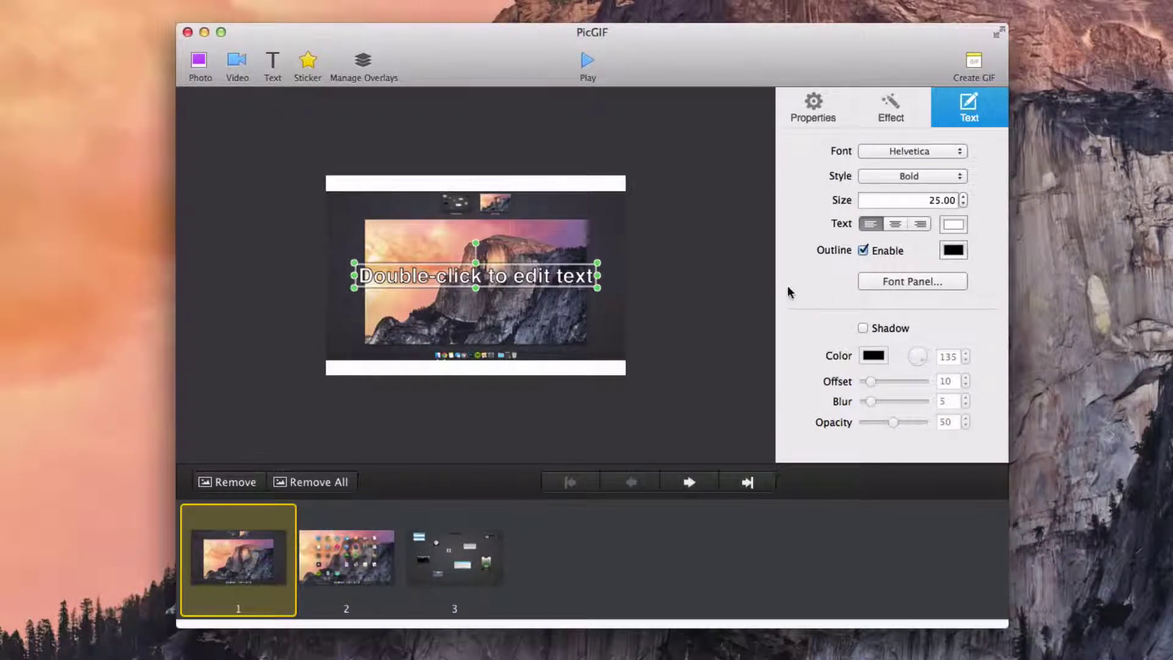
double_click(444, 278)
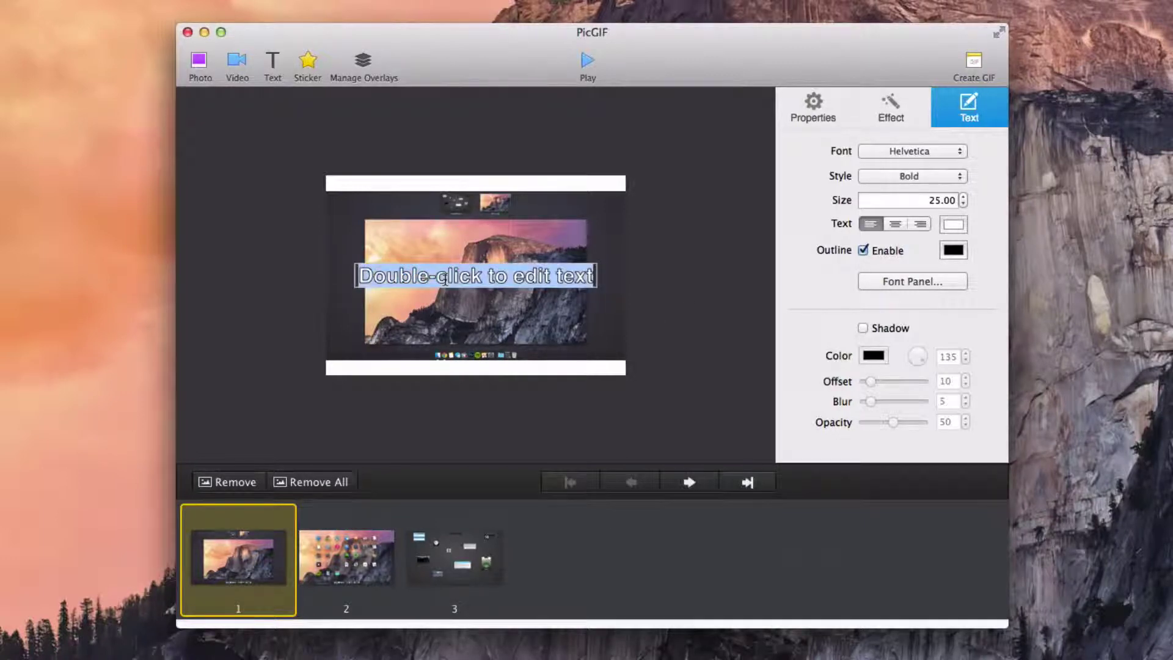
type("Tex")
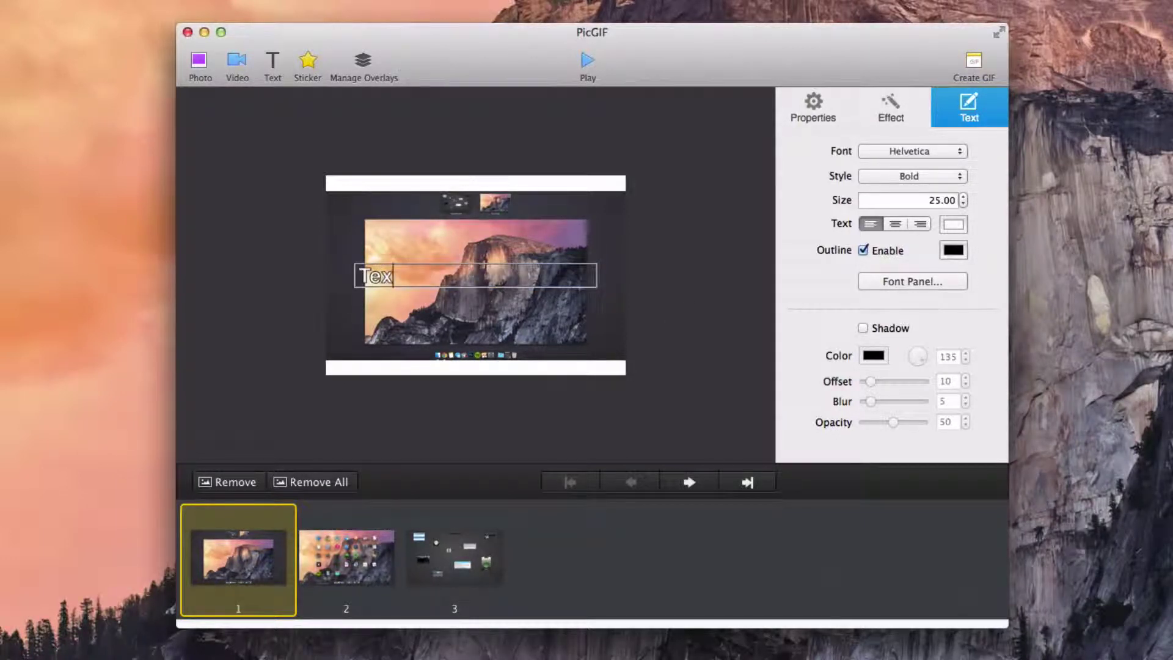
type("t!")
left_click(587, 232)
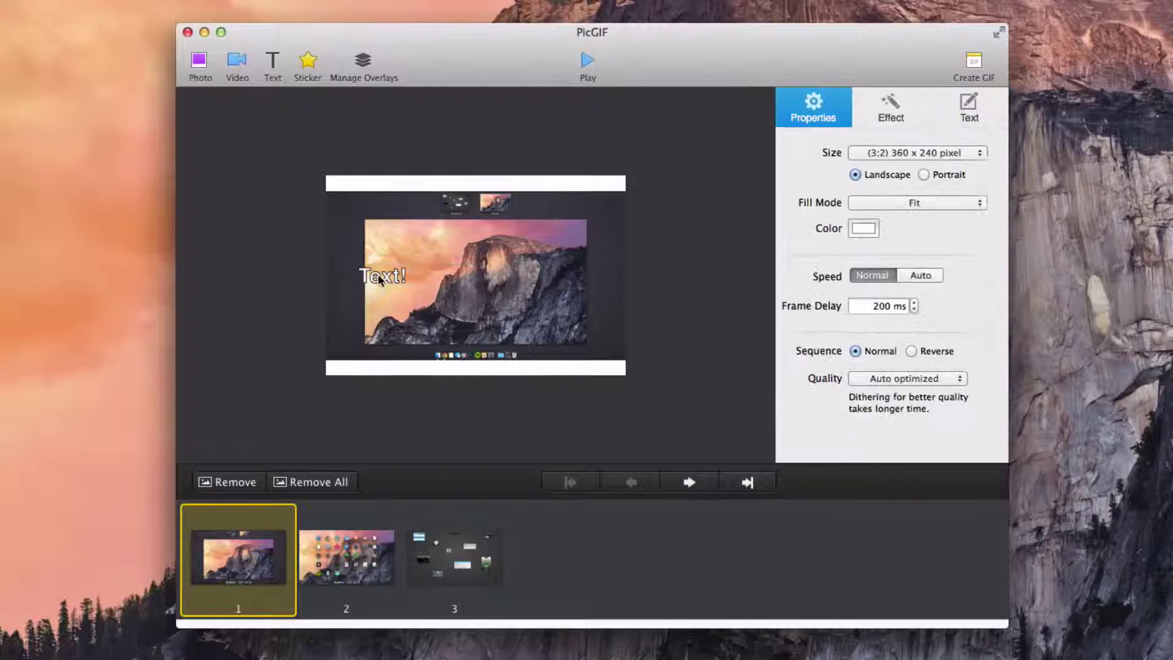
Move and narrow the 'Text!' box so it sits centred on the photo
left_click_drag(380, 275, 447, 279)
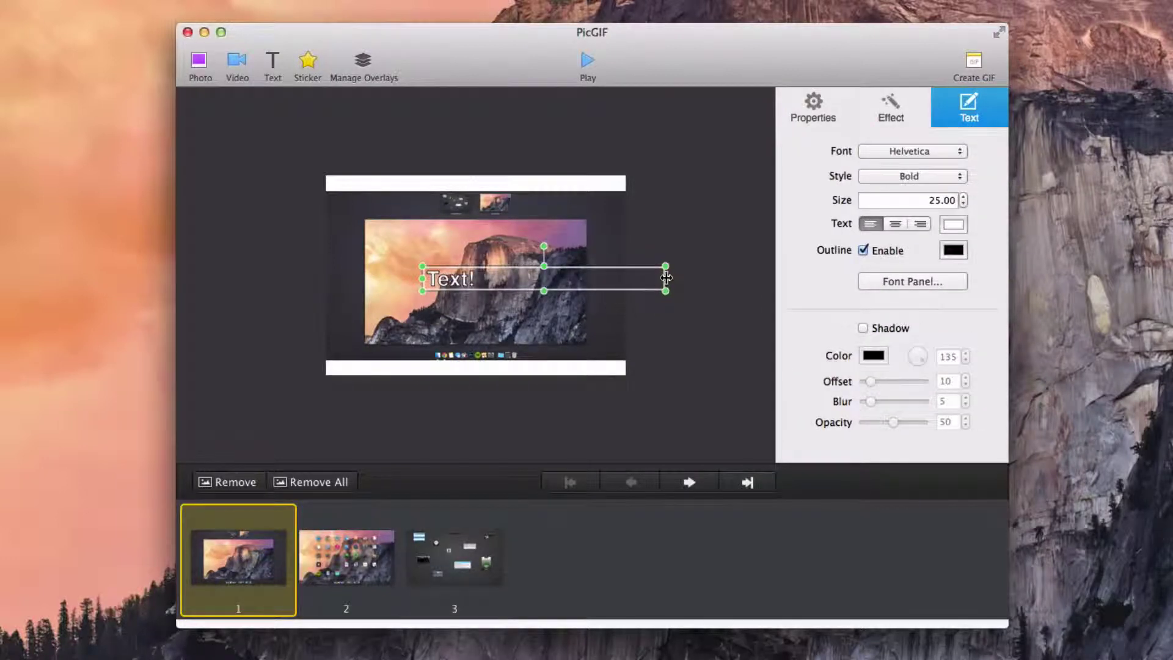
left_click_drag(665, 279, 546, 279)
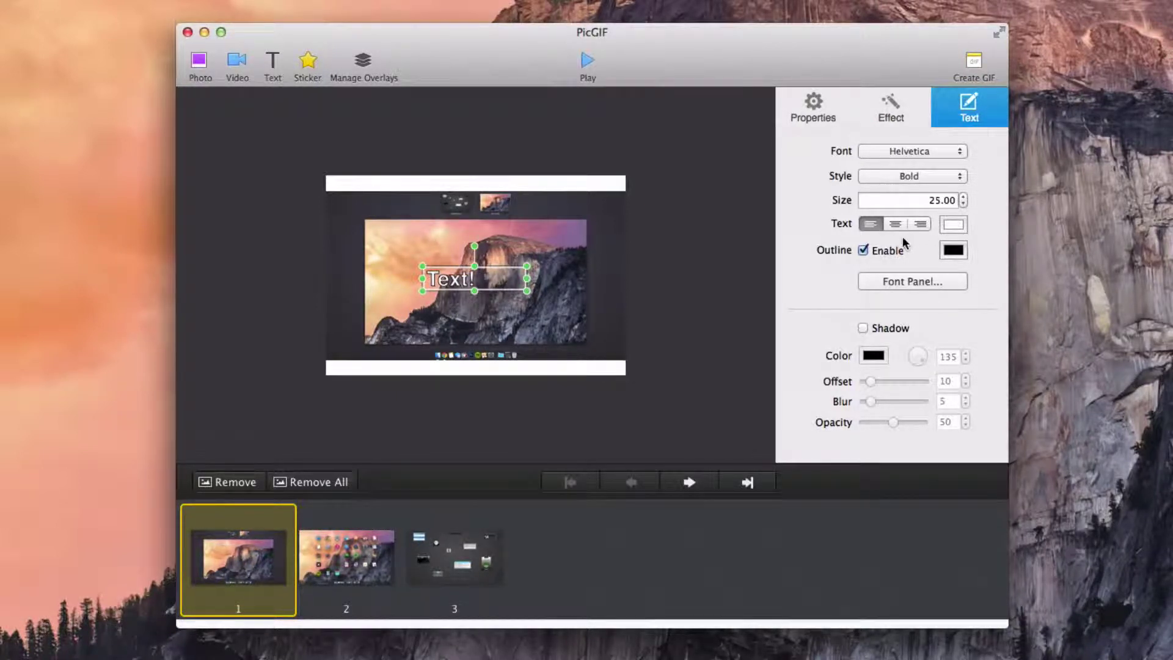
left_click(709, 287)
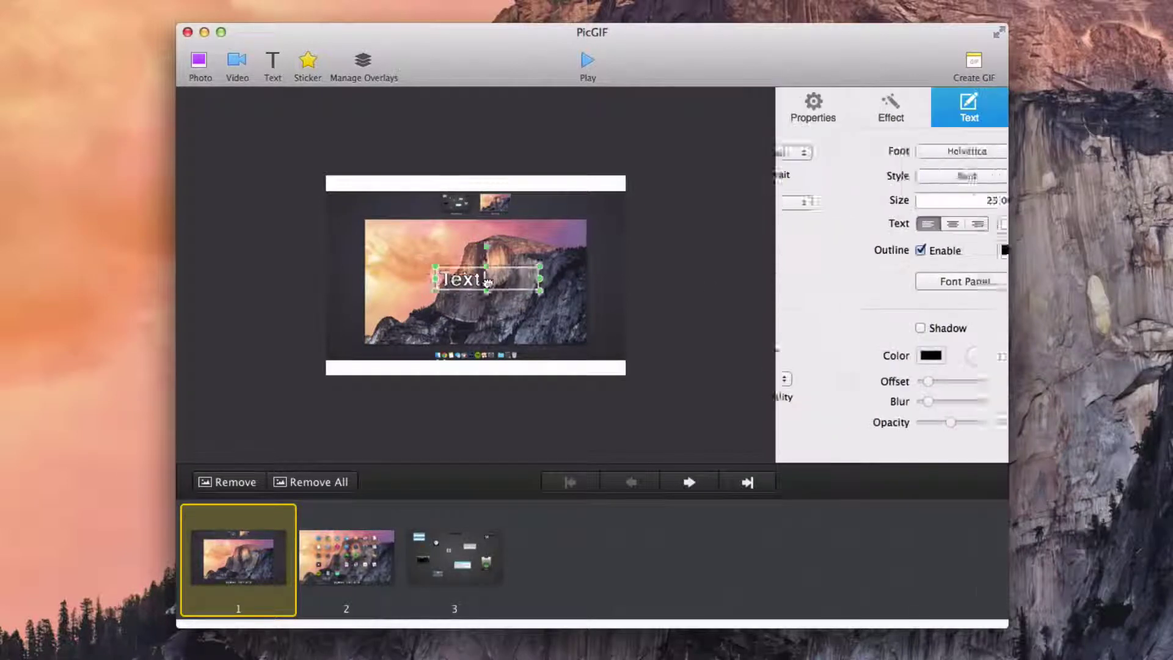
type("!")
left_click_drag(467, 288, 494, 288)
left_click(510, 309)
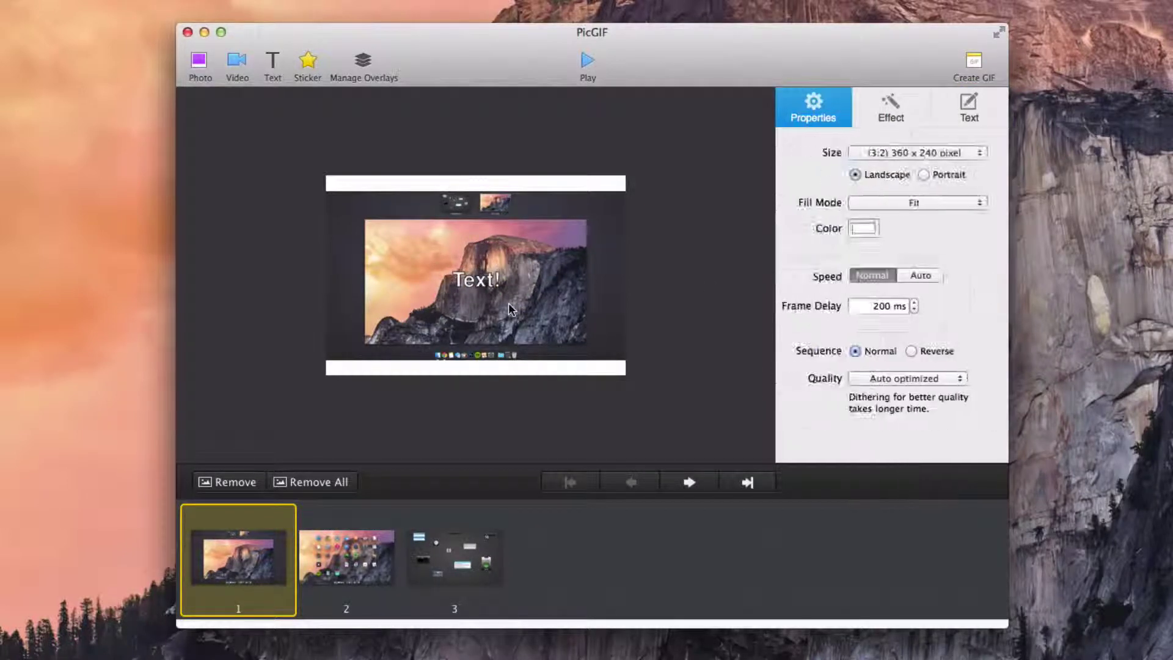
Place the black glasses sticker above the 'Text!' caption and check the overlay list
left_click(308, 61)
scroll(306, 201, "down", 5)
scroll(294, 275, "down", 3)
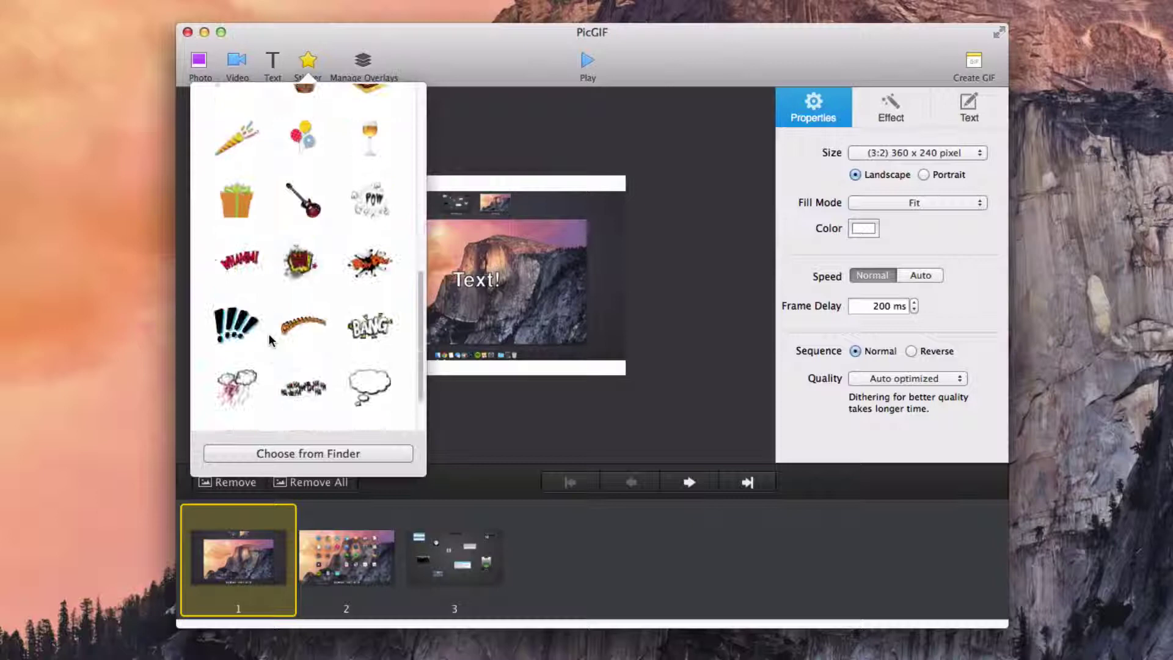
scroll(281, 330, "down", 1)
scroll(269, 341, "up", 5)
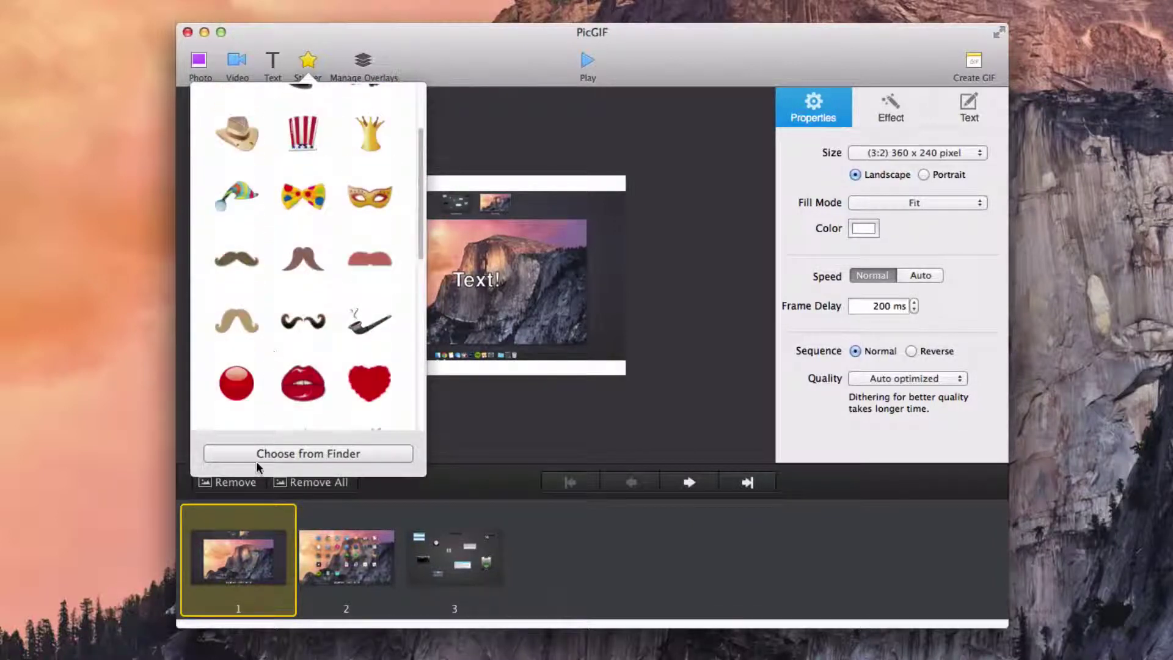
scroll(283, 393, "up", 2)
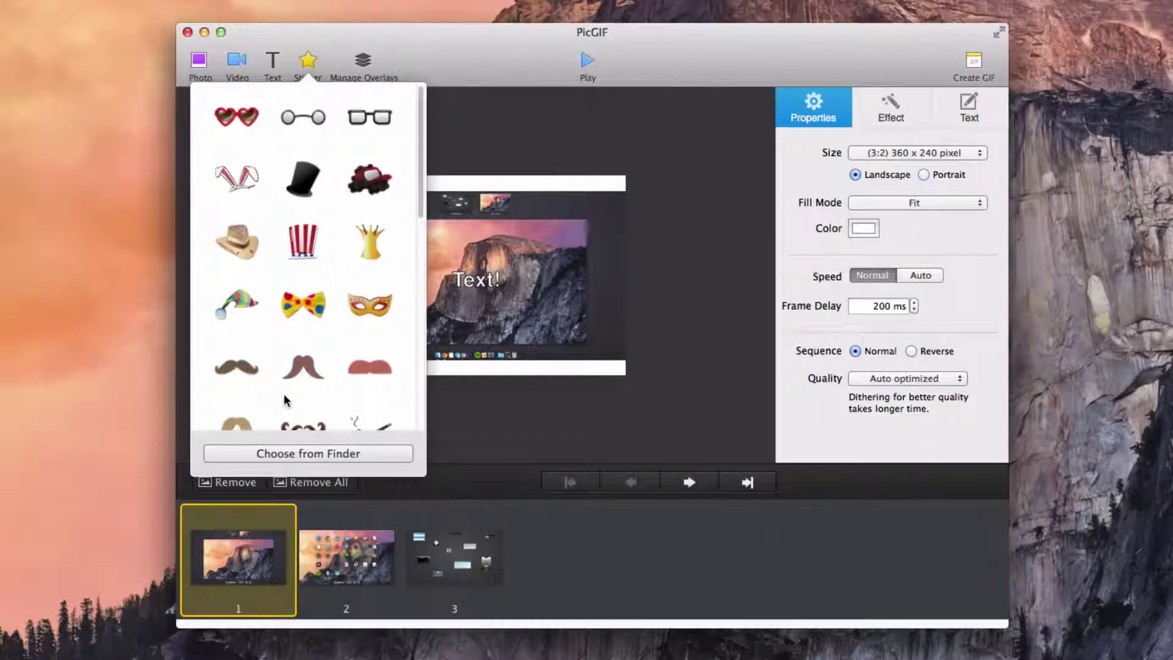
left_click(353, 114)
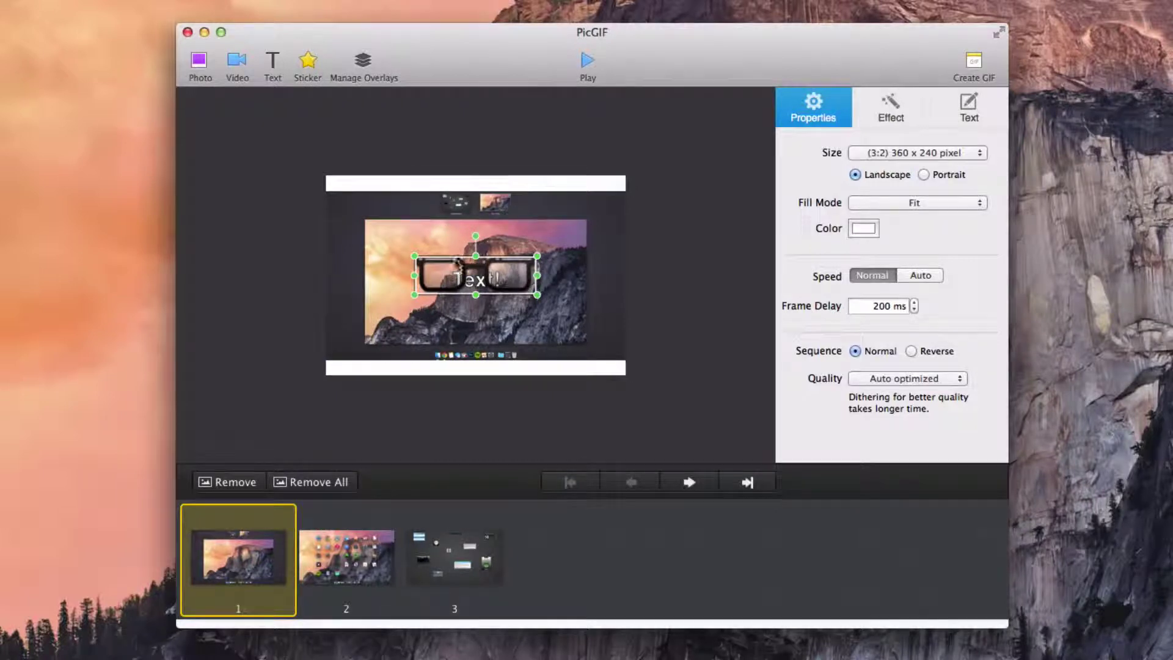
left_click_drag(459, 197, 460, 244)
left_click(532, 333)
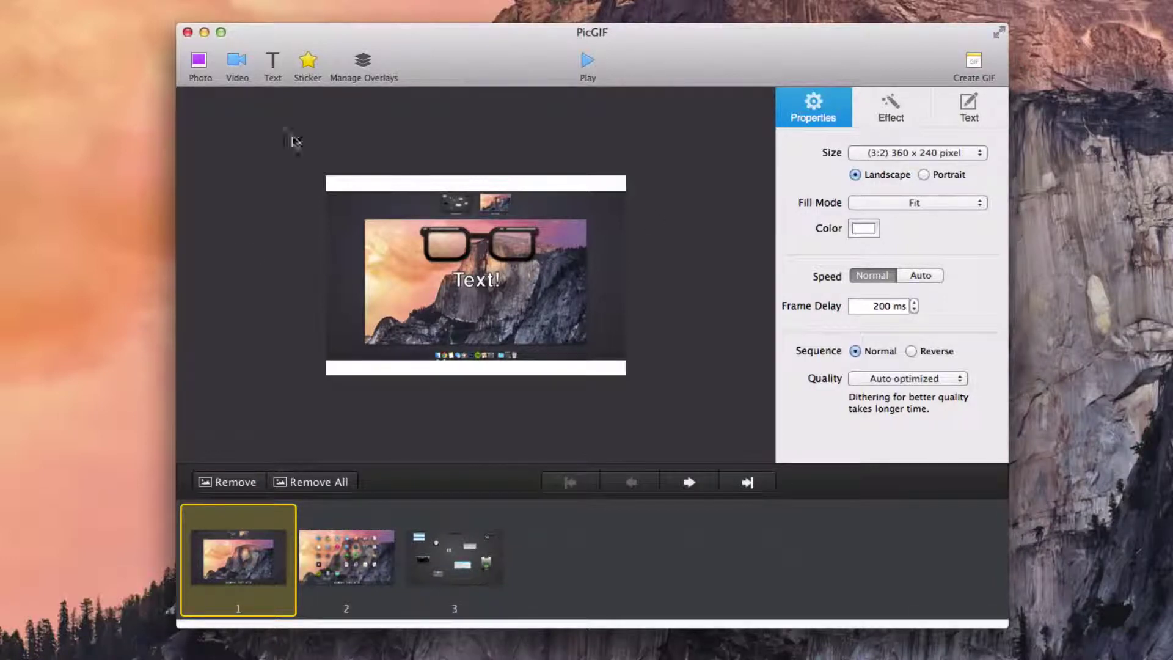
left_click(367, 63)
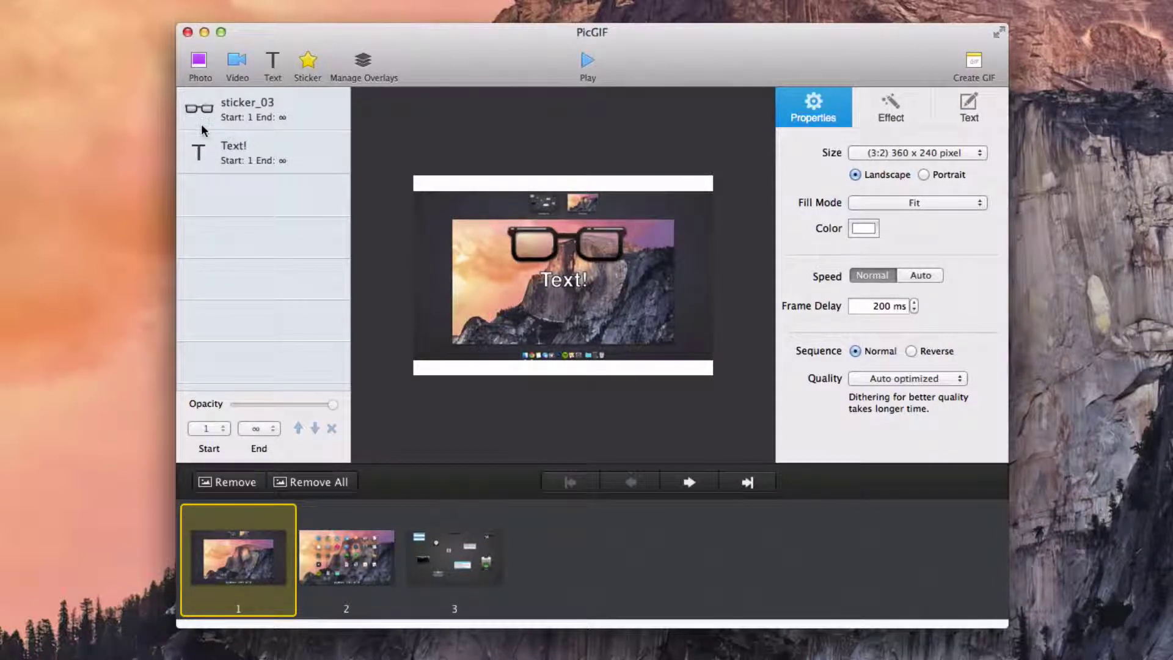
left_click(368, 64)
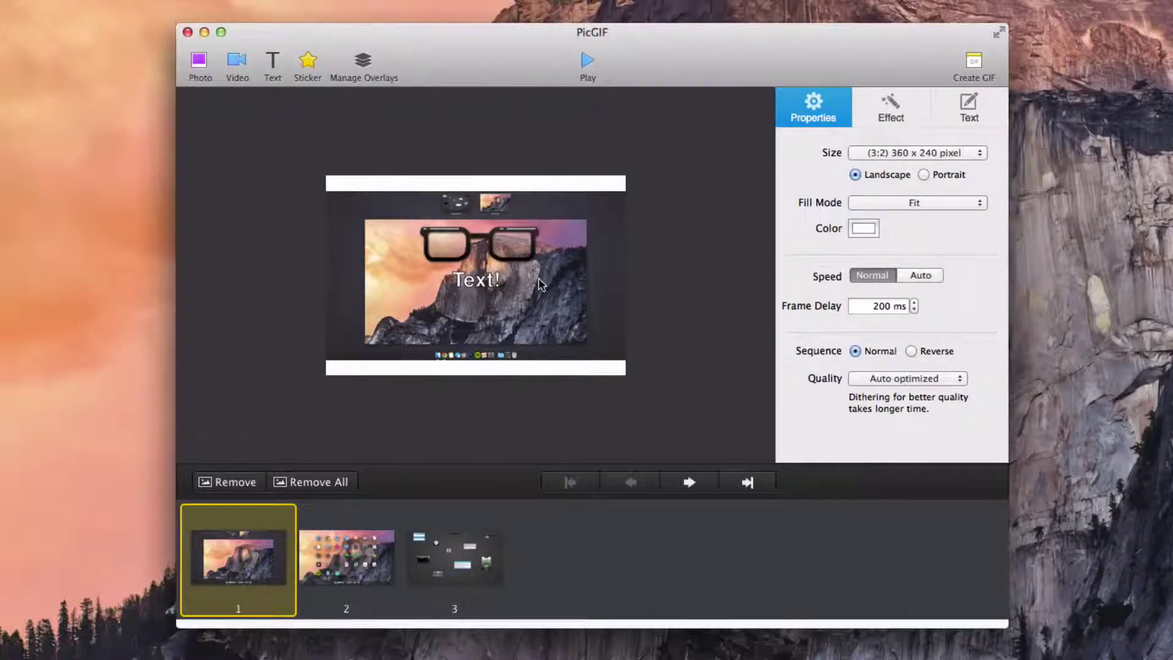
Keep the output size at 360 x 240 and the Fit fill mode
left_click(875, 153)
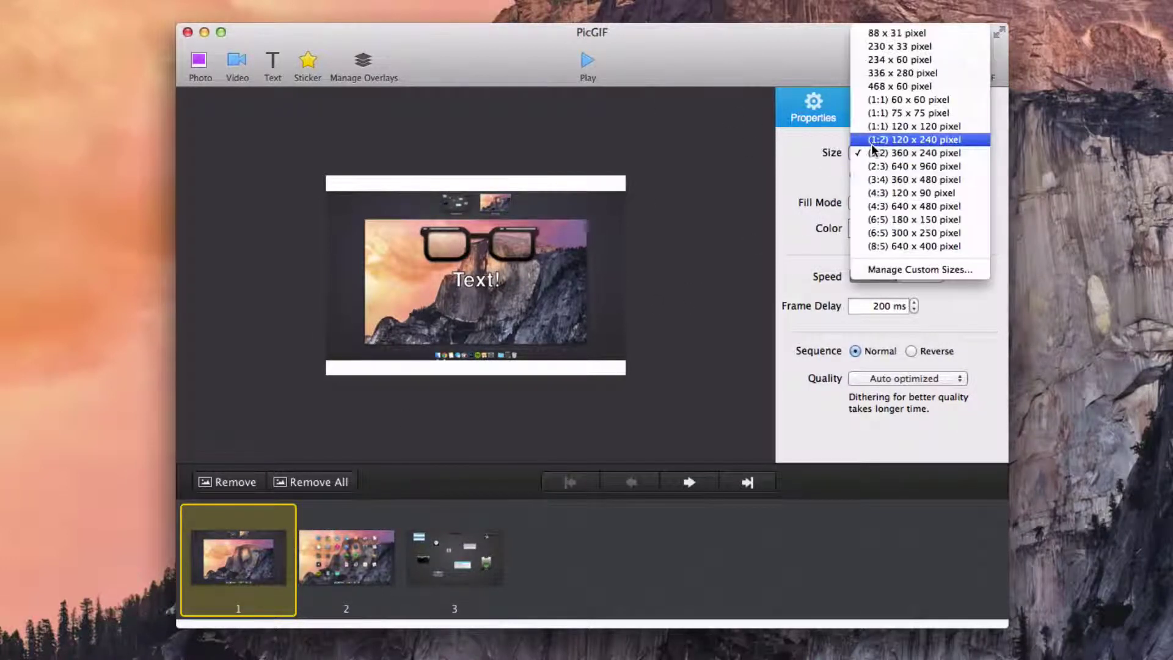
left_click(793, 174)
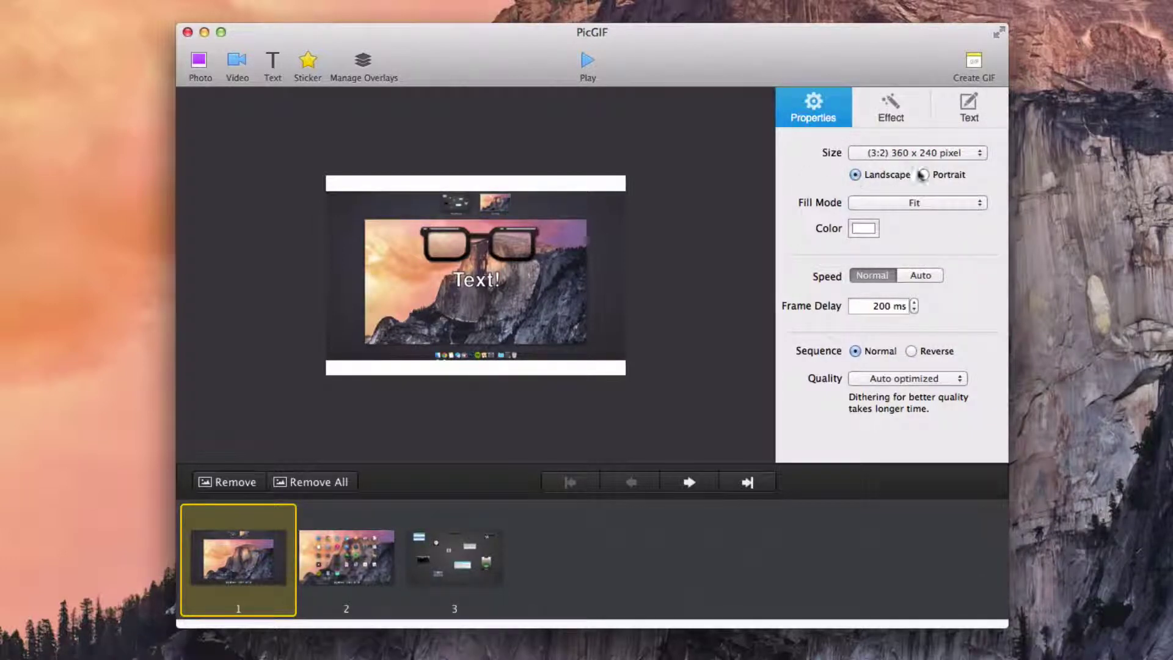
left_click(888, 210)
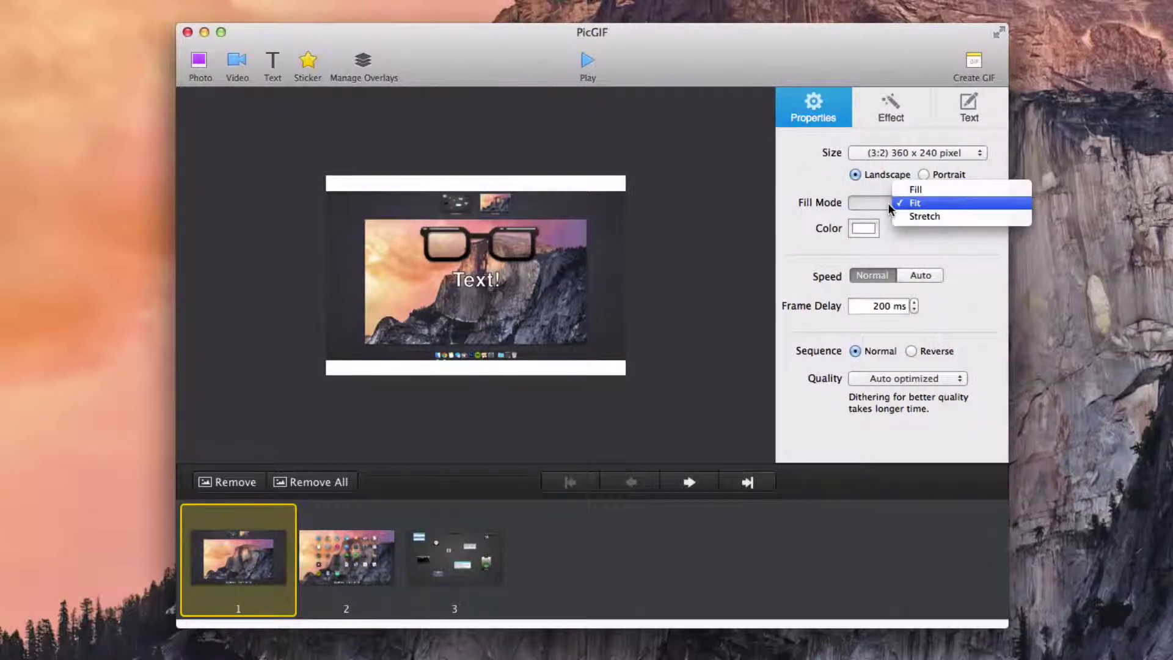
left_click(896, 243)
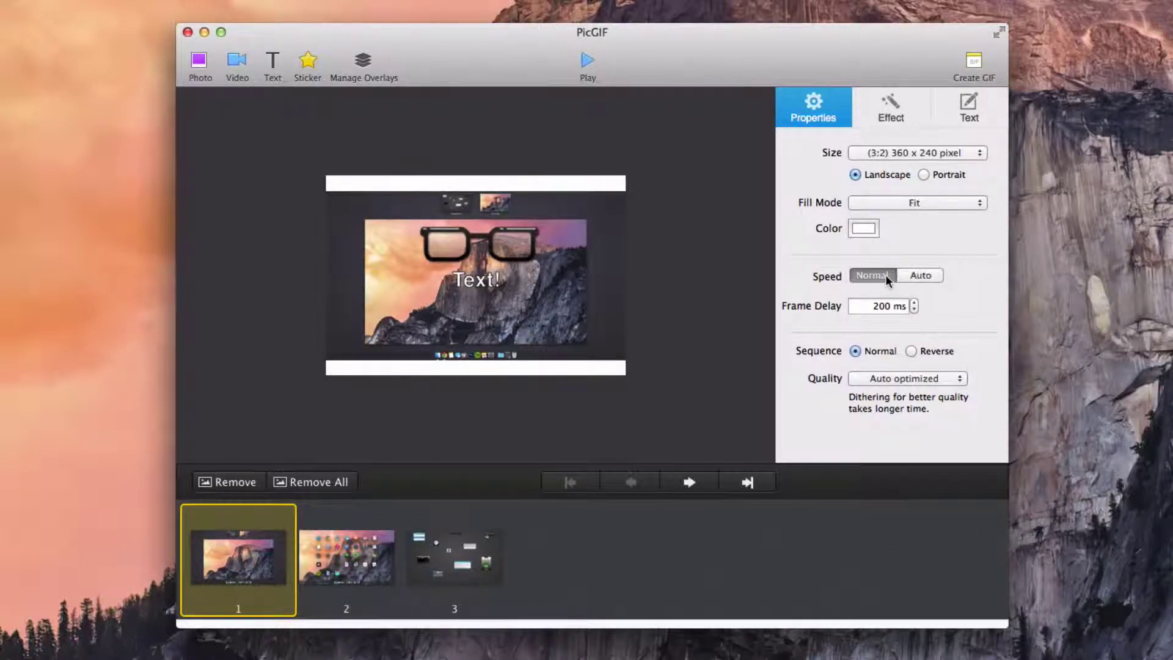
Darken the background colour to dark grey and keep Auto optimized quality
left_click(867, 231)
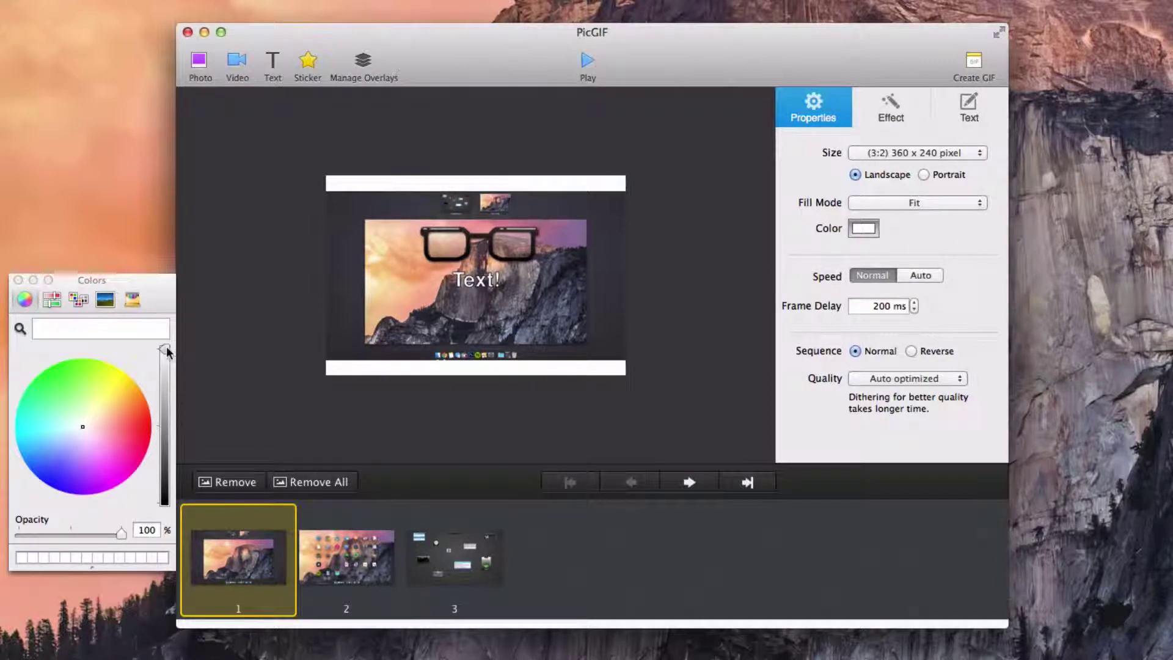
left_click_drag(165, 351, 151, 477)
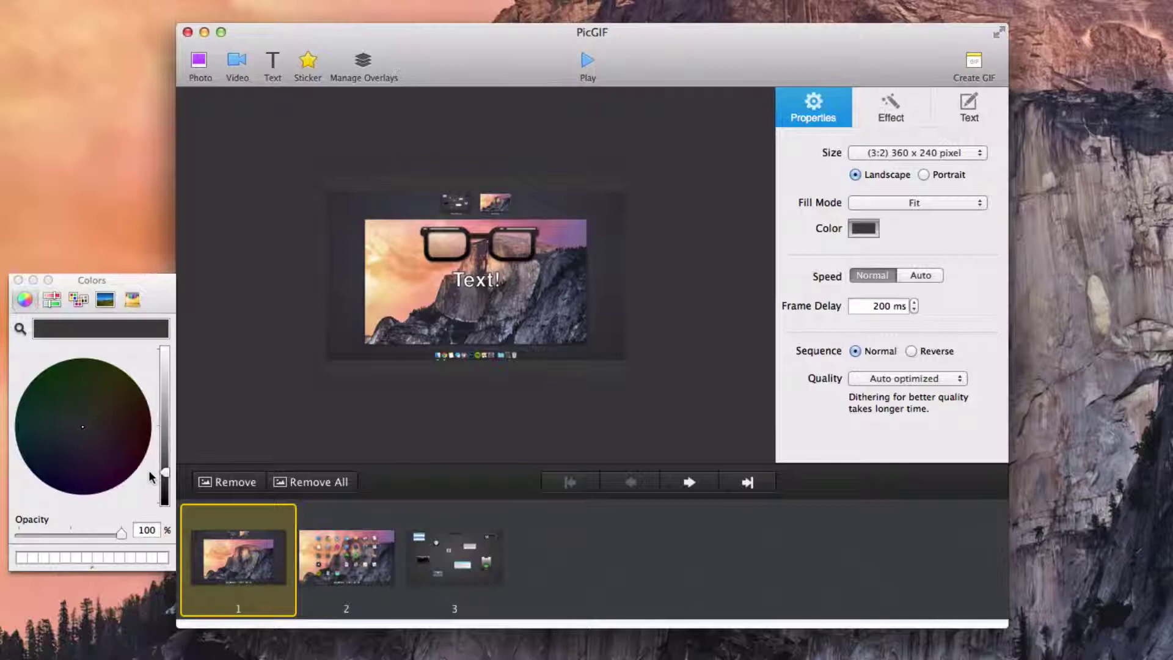
left_click(18, 280)
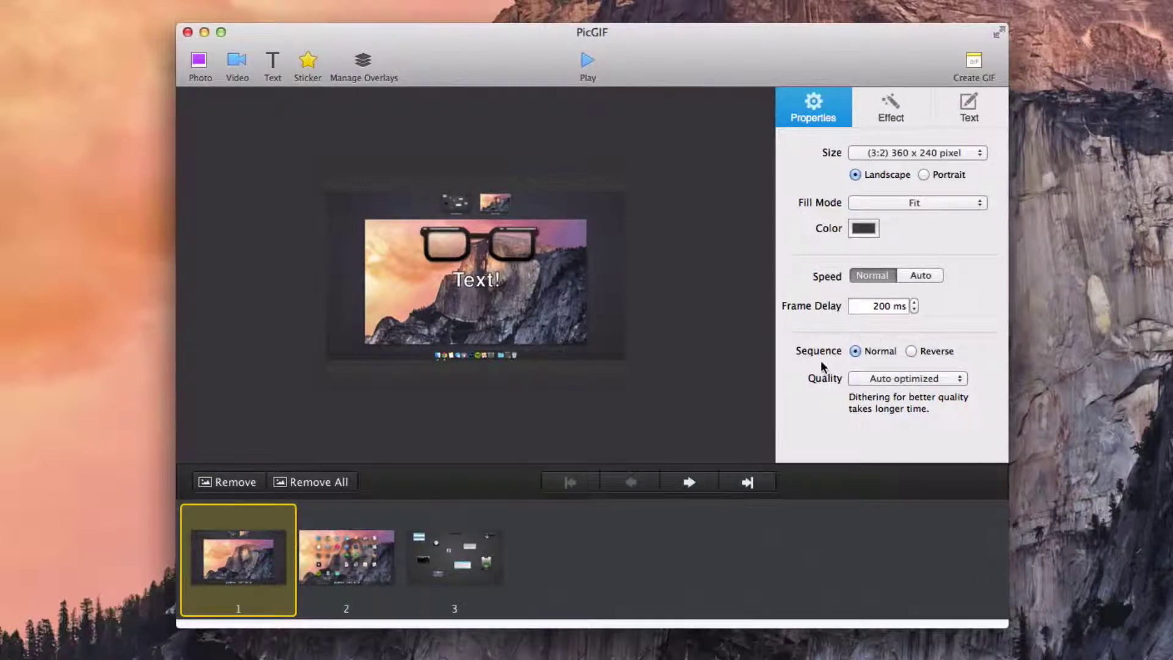
left_click(883, 378)
left_click(823, 403)
Browse the list of colour effect filters
left_click(892, 101)
scroll(889, 199, "down", 3)
scroll(886, 202, "down", 4)
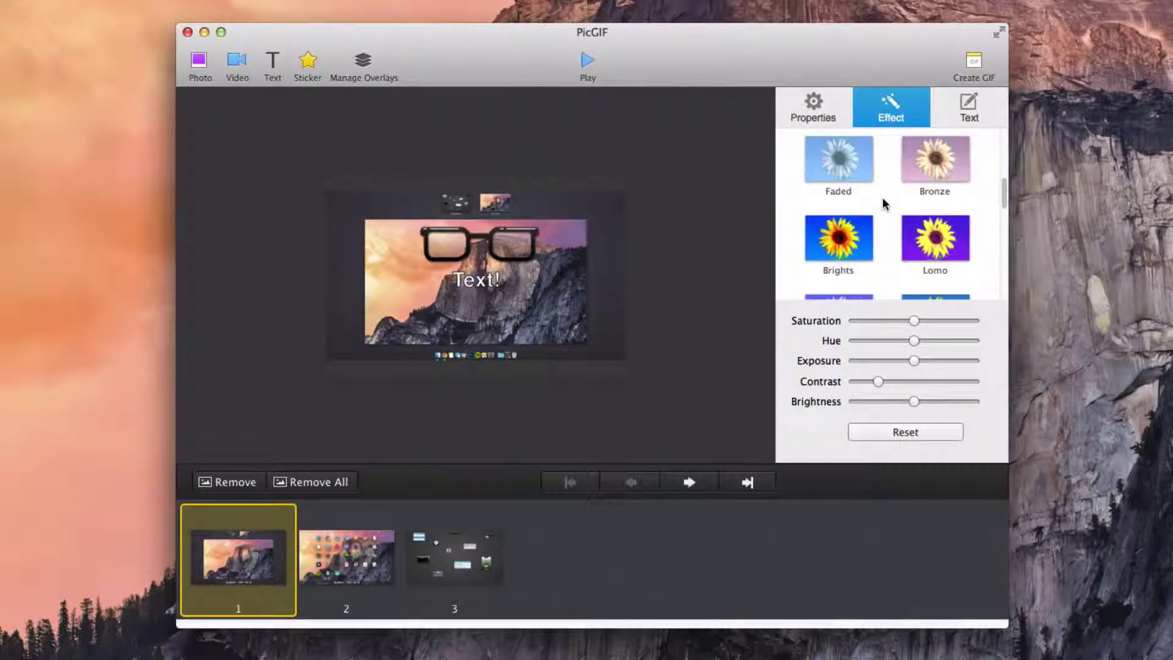
scroll(884, 203, "up", 3)
scroll(884, 204, "up", 2)
scroll(884, 203, "down", 2)
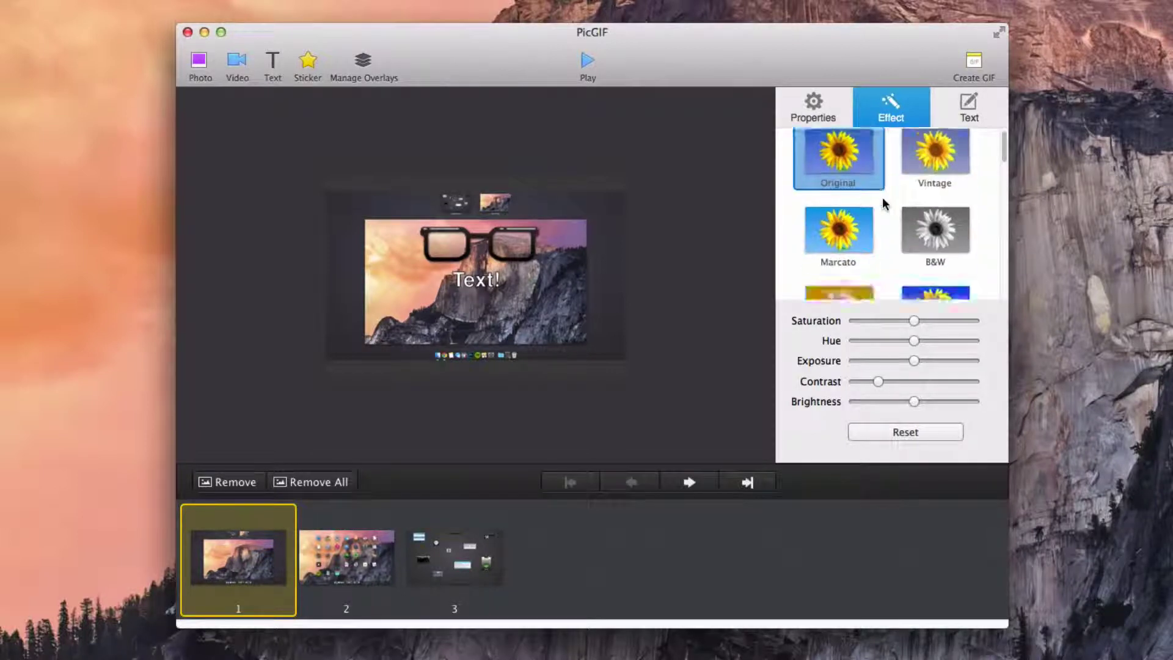
scroll(884, 203, "down", 4)
Try the Violet filter, then apply Villatic instead
left_click(839, 244)
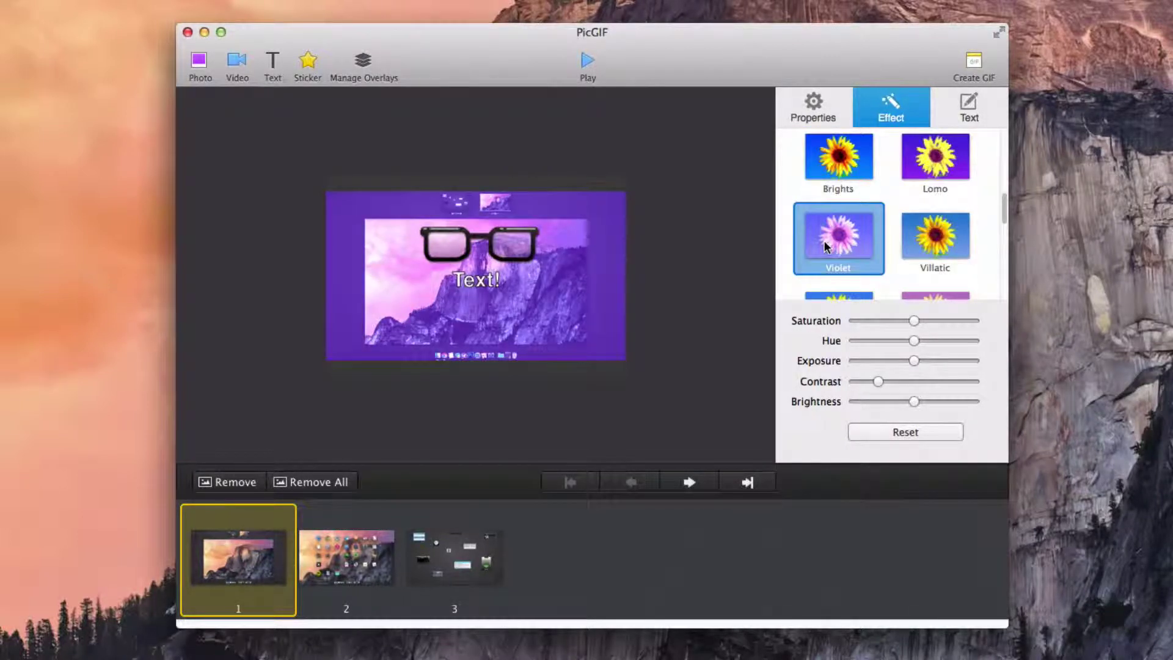
left_click(917, 238)
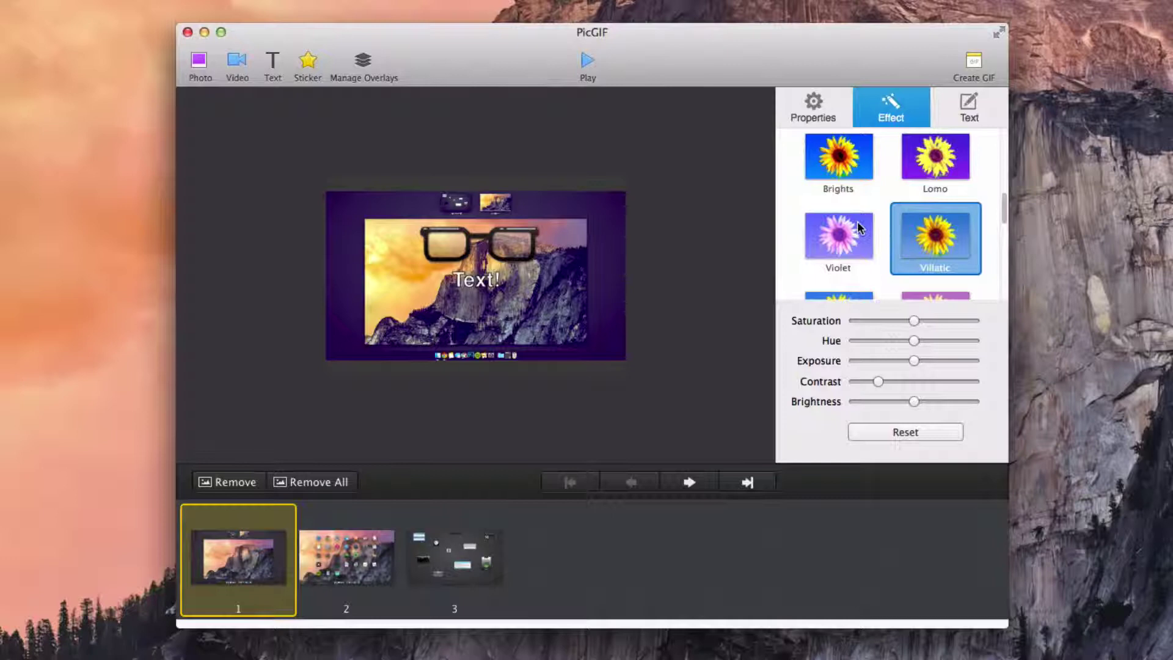
scroll(860, 226, "down", 1)
scroll(860, 226, "down", 3)
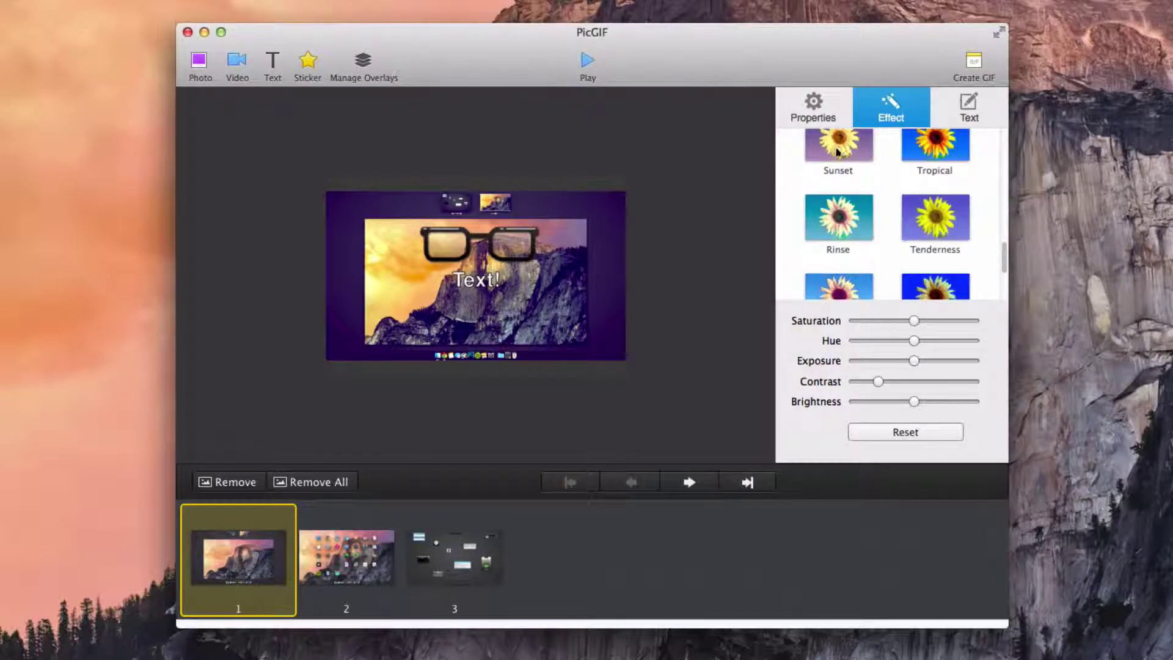
scroll(838, 153, "up", 5)
left_click(971, 119)
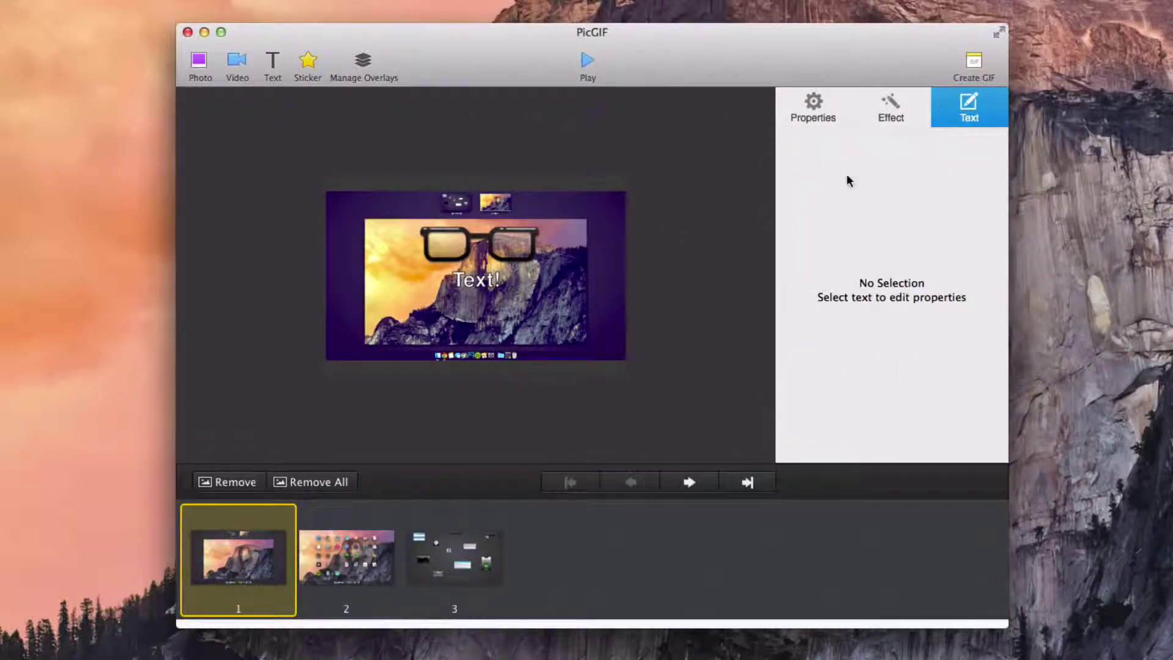
Return to Properties and preview frames 2, 3, 2, 1, 2 and 3 in turn
left_click(818, 110)
left_click(375, 572)
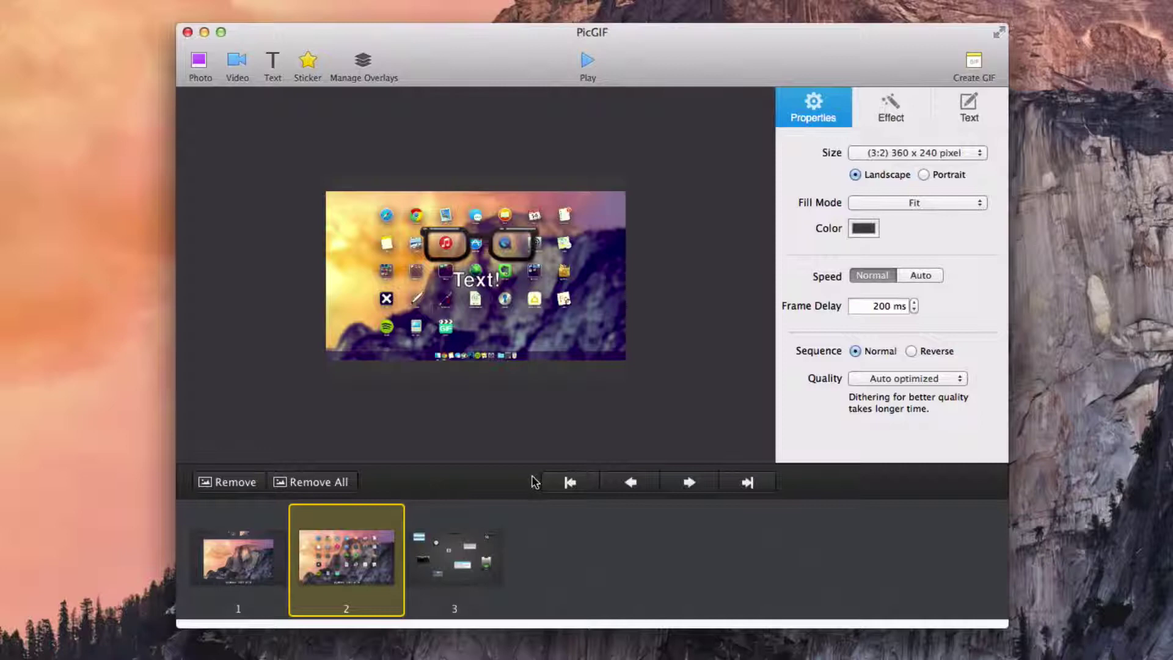
left_click(438, 569)
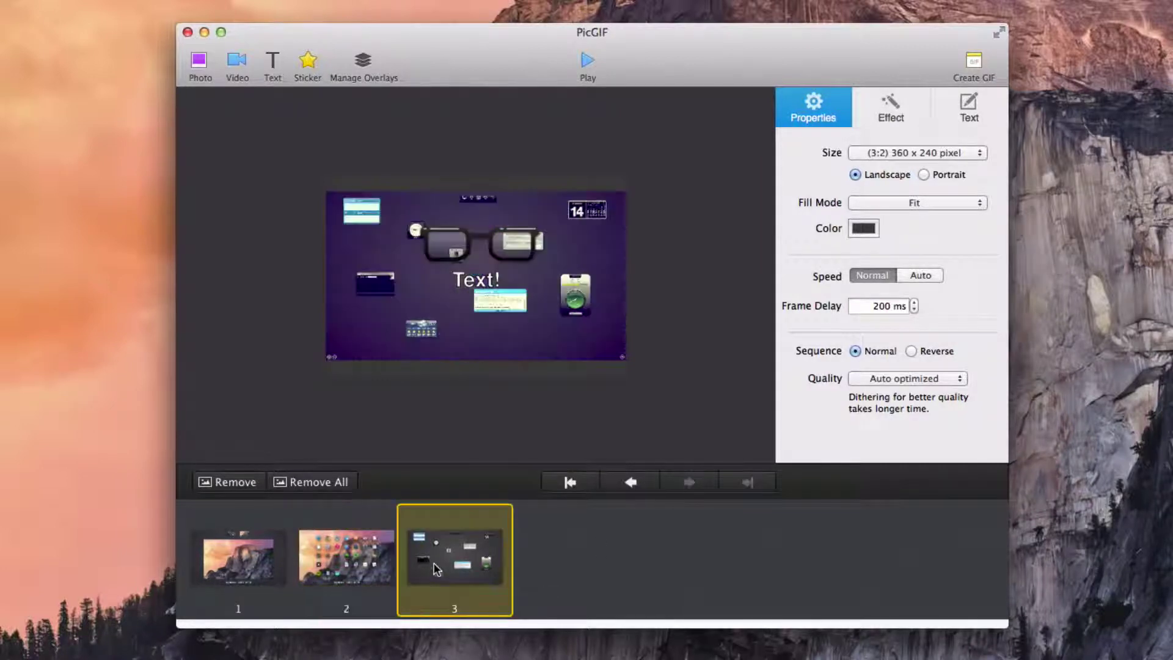
left_click(352, 565)
left_click(245, 561)
left_click(350, 551)
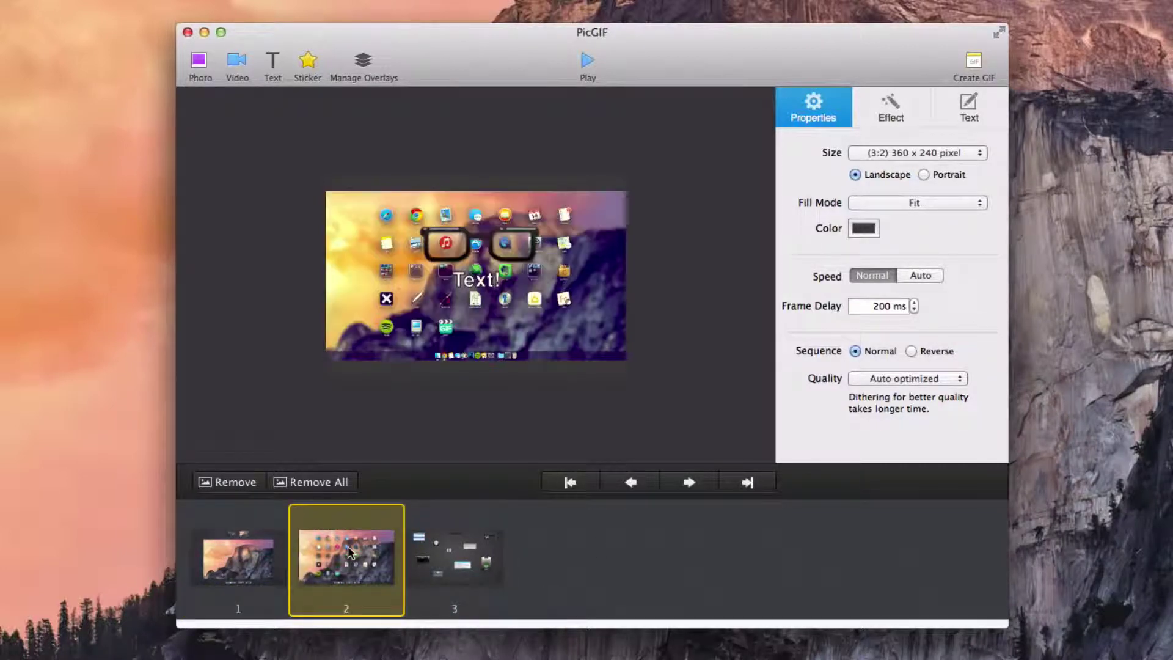
left_click(474, 539)
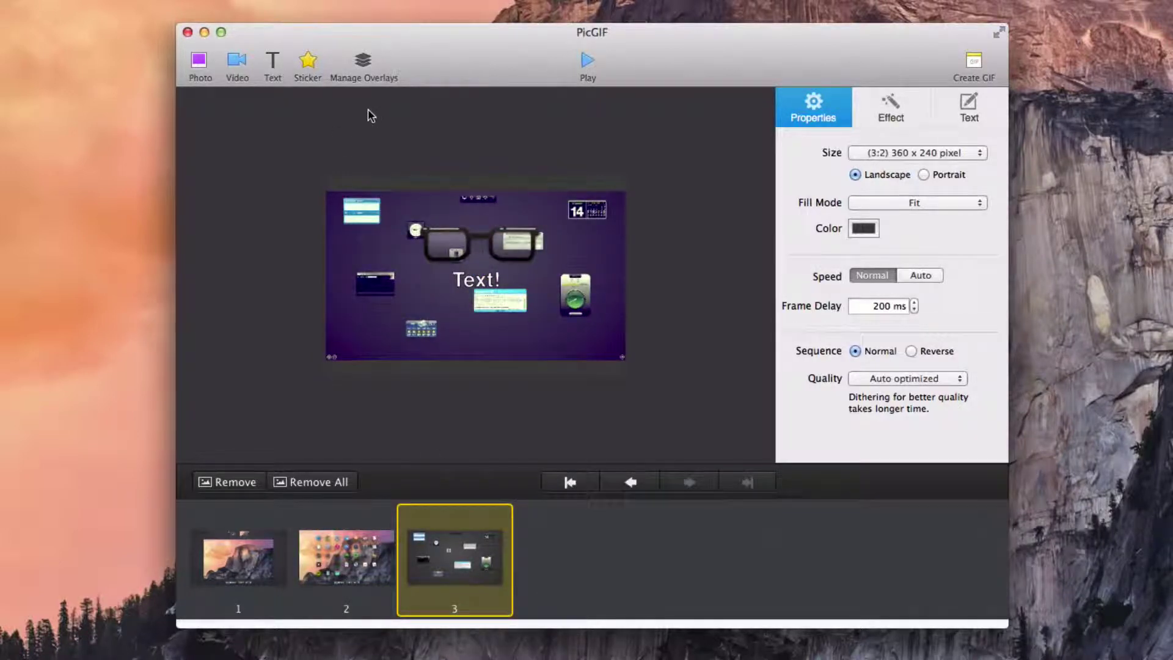
Set the frame delay to 300 ms, playing the animation before and after
left_click(588, 61)
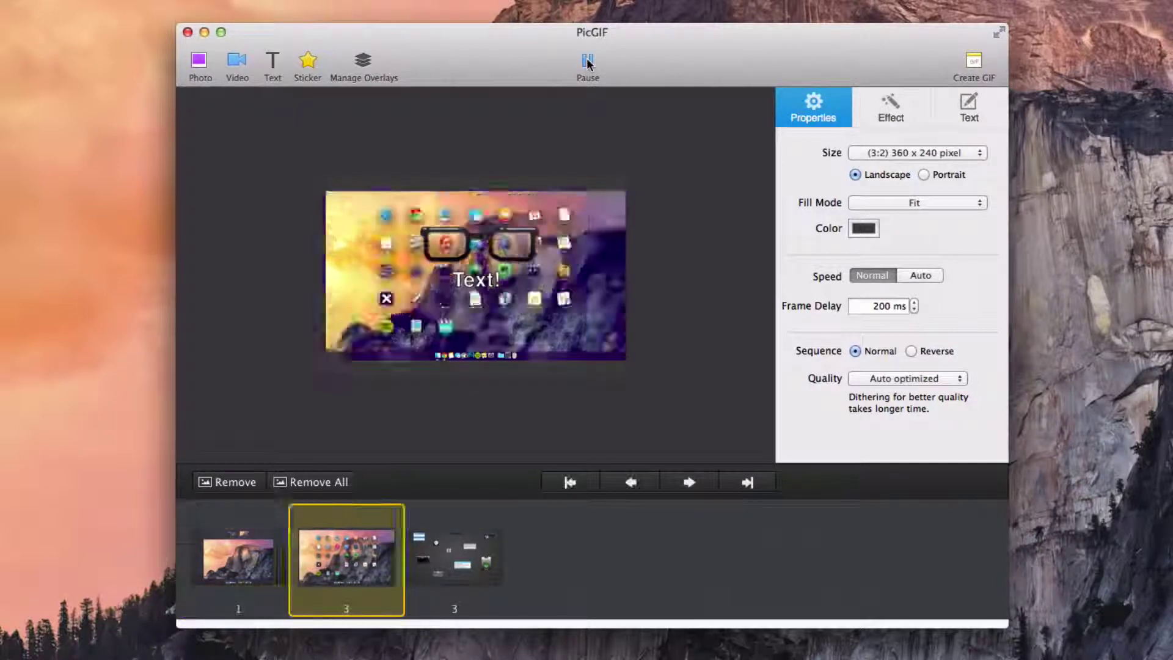
left_click(588, 61)
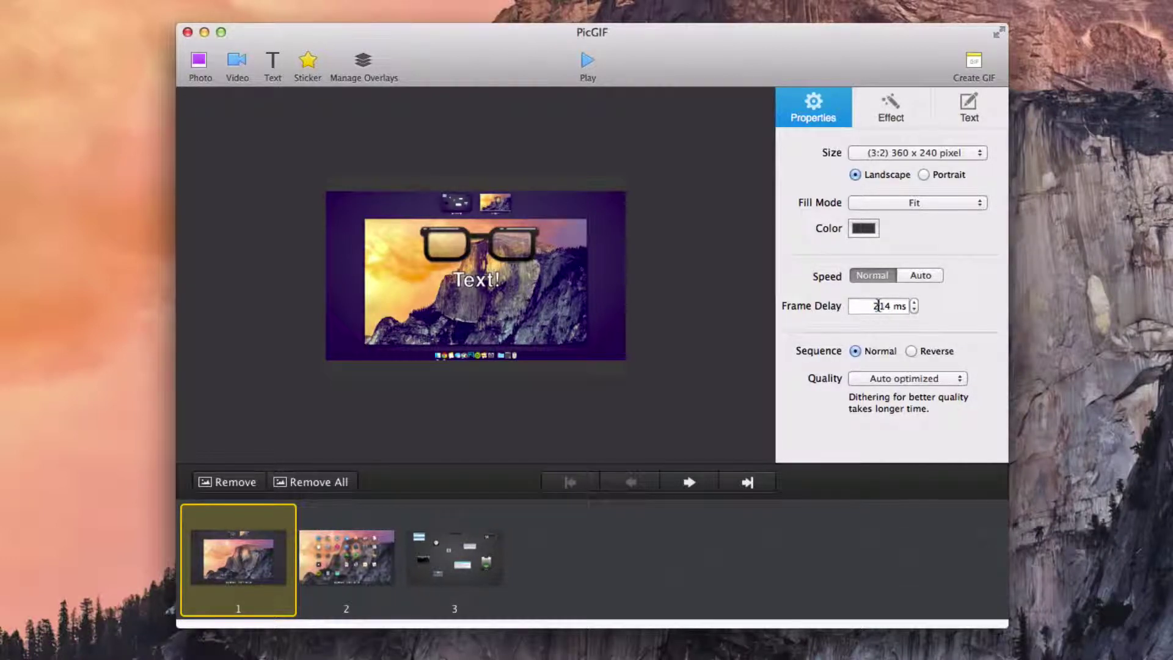
type("00")
key("Return")
left_click(584, 60)
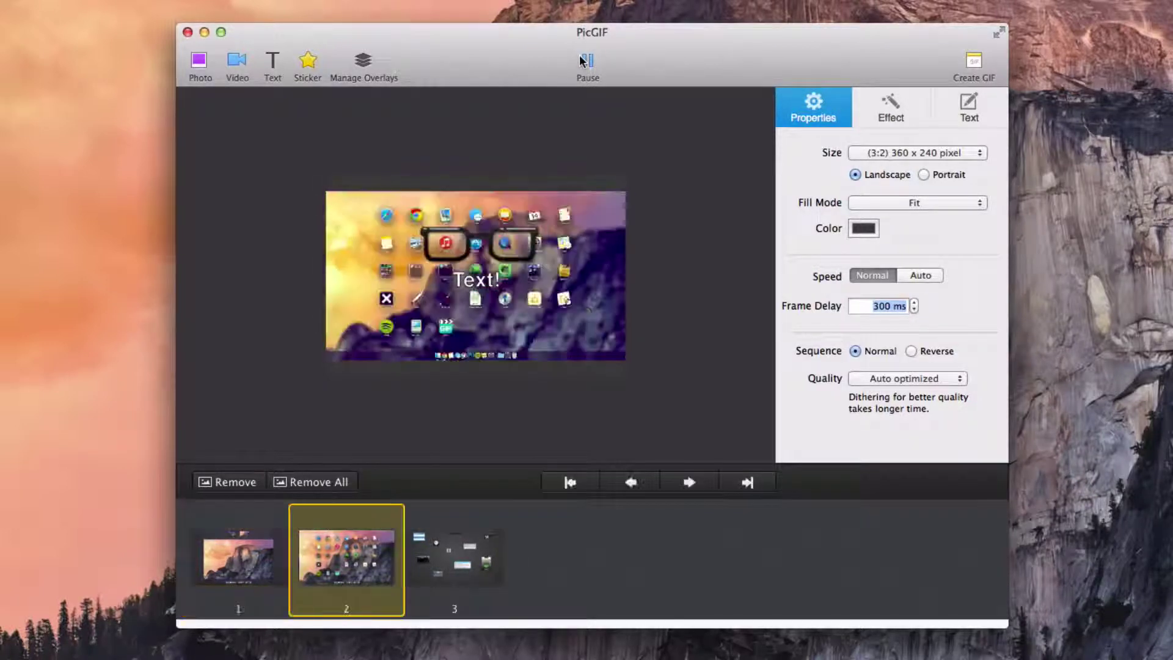
left_click(583, 61)
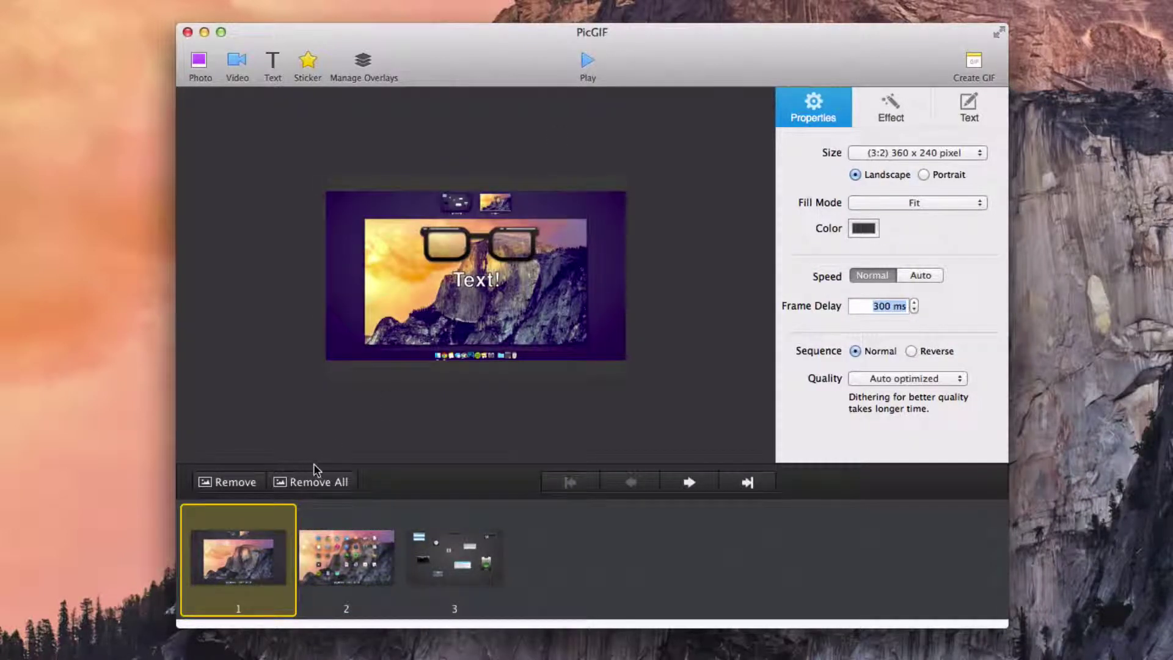
Create the GIF and save it to the Desktop as Untitled.gif
left_click(974, 61)
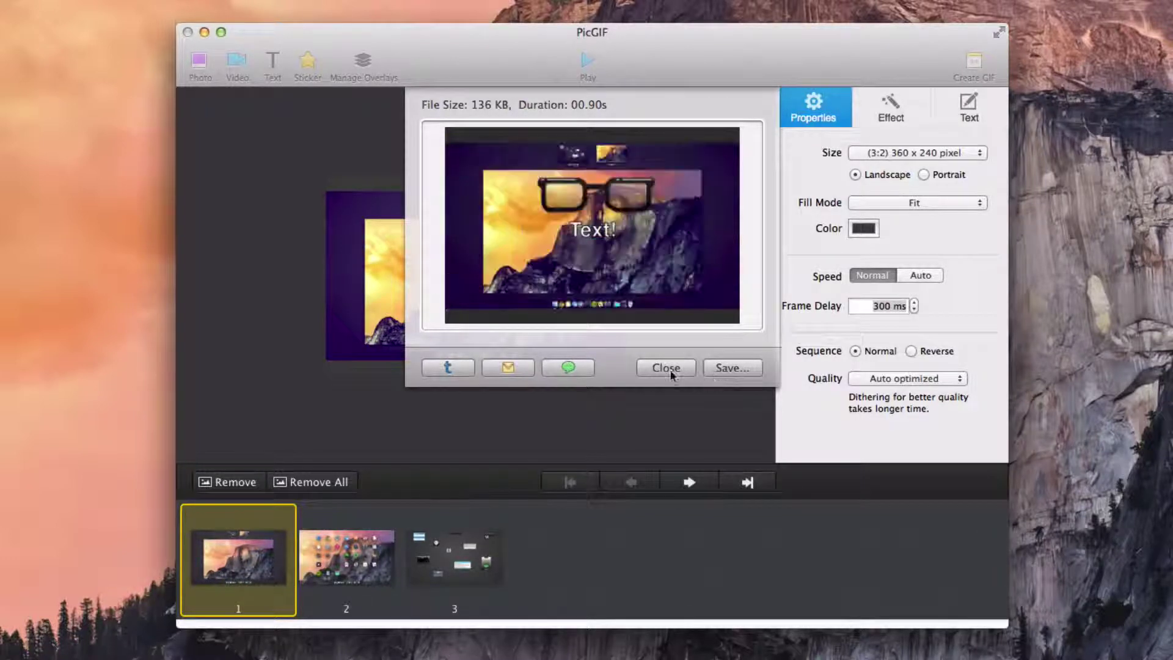
left_click(719, 370)
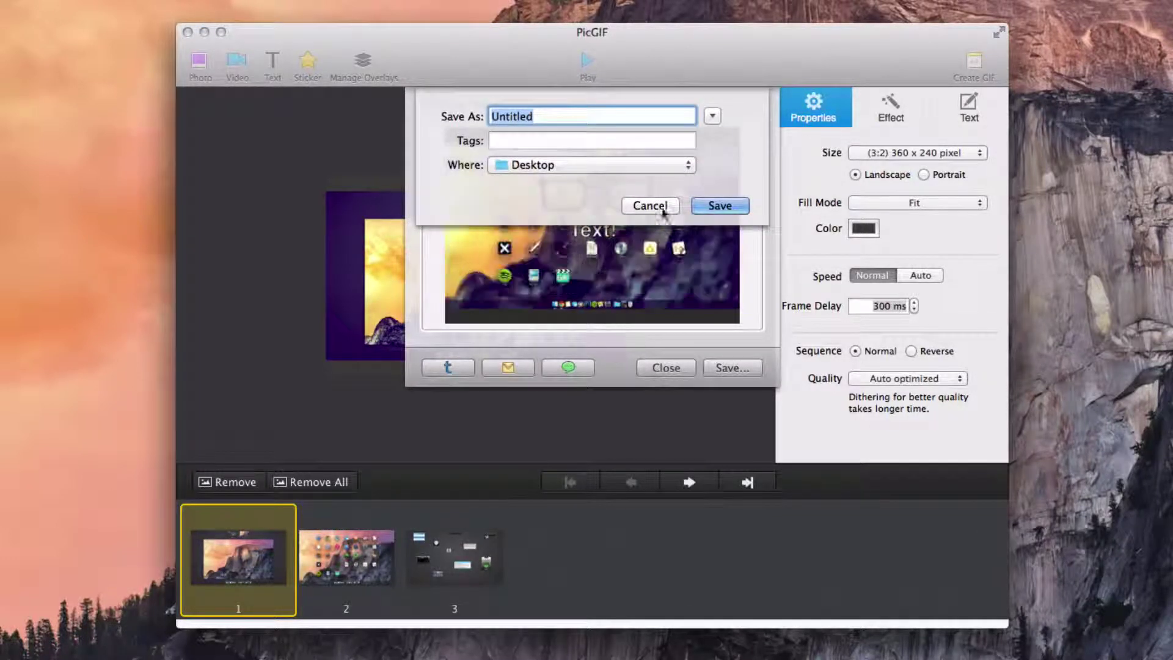
left_click(741, 203)
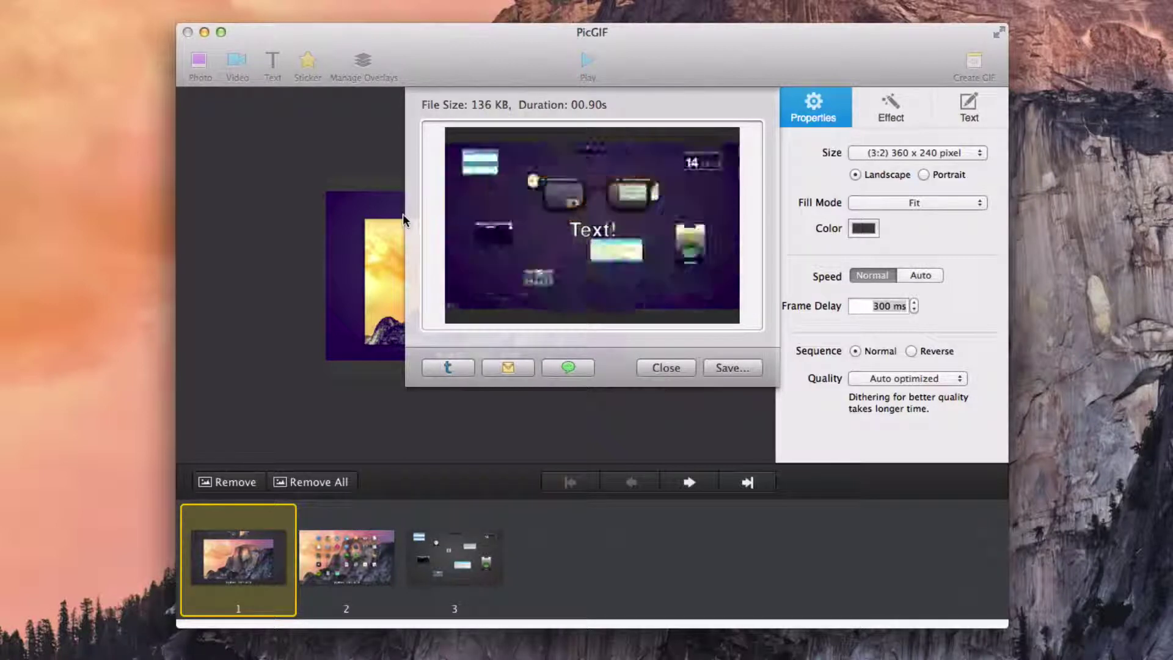
left_click(665, 368)
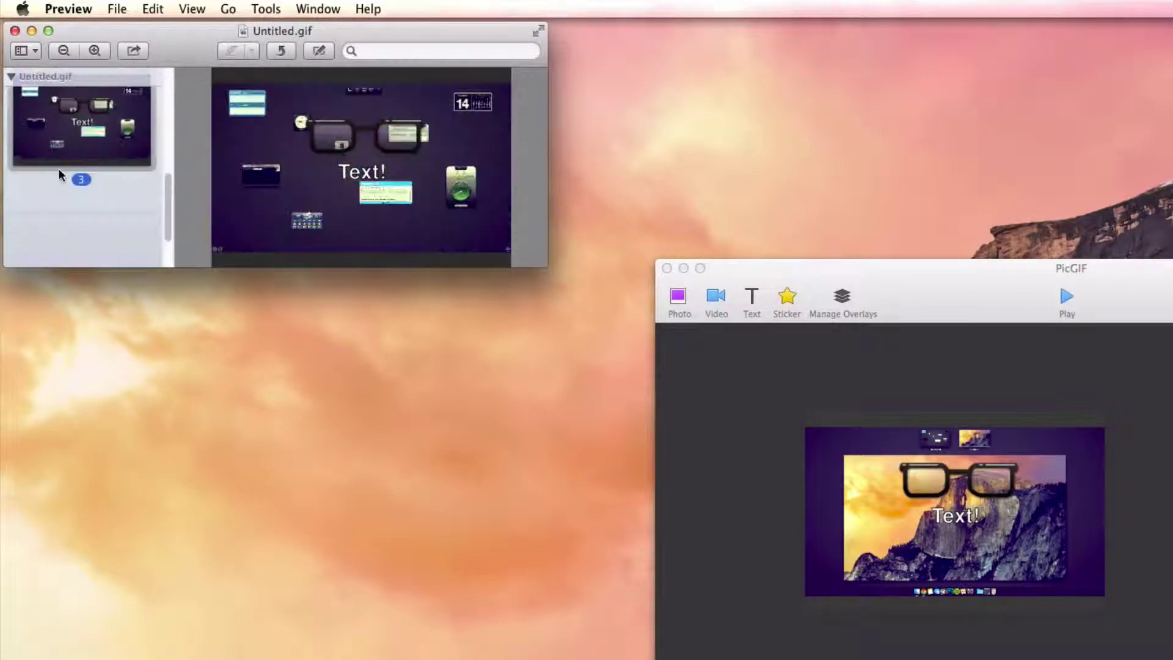
Step between frames 2 and 3 of Untitled.gif, then quit Preview
key("Down")
key("Down")
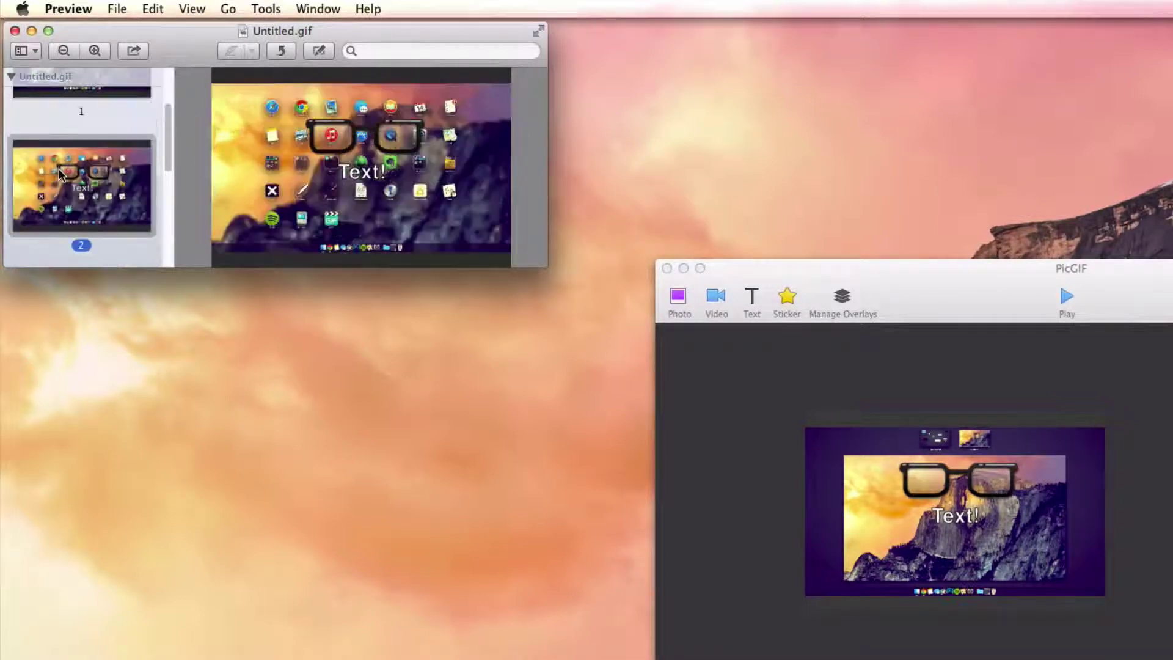
key("Up")
key("Up")
key("Down")
key("Down")
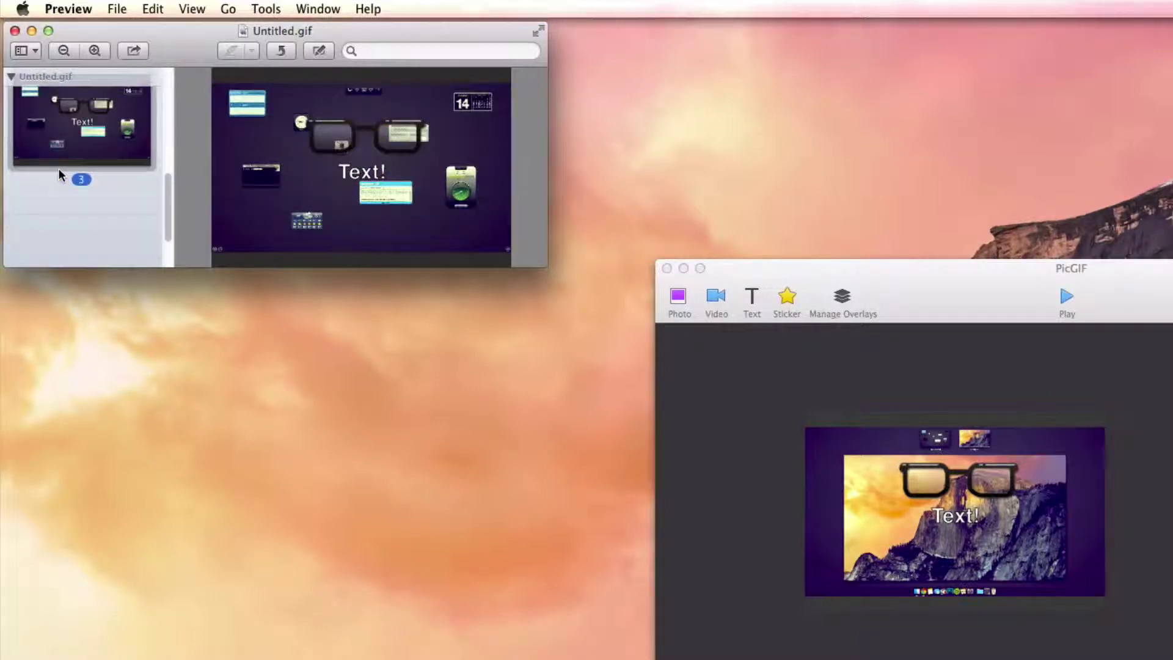
key("super+q")
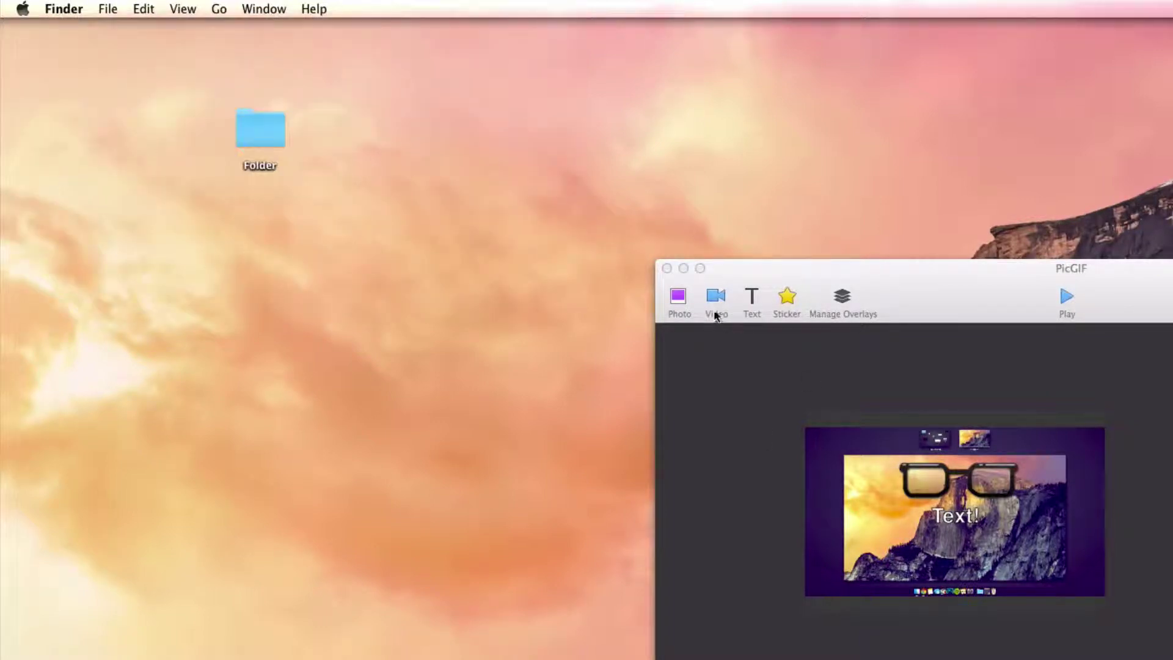
Close the old PicGIF project and relaunch PicGIF from Launchpad
left_click(666, 268)
key("F4")
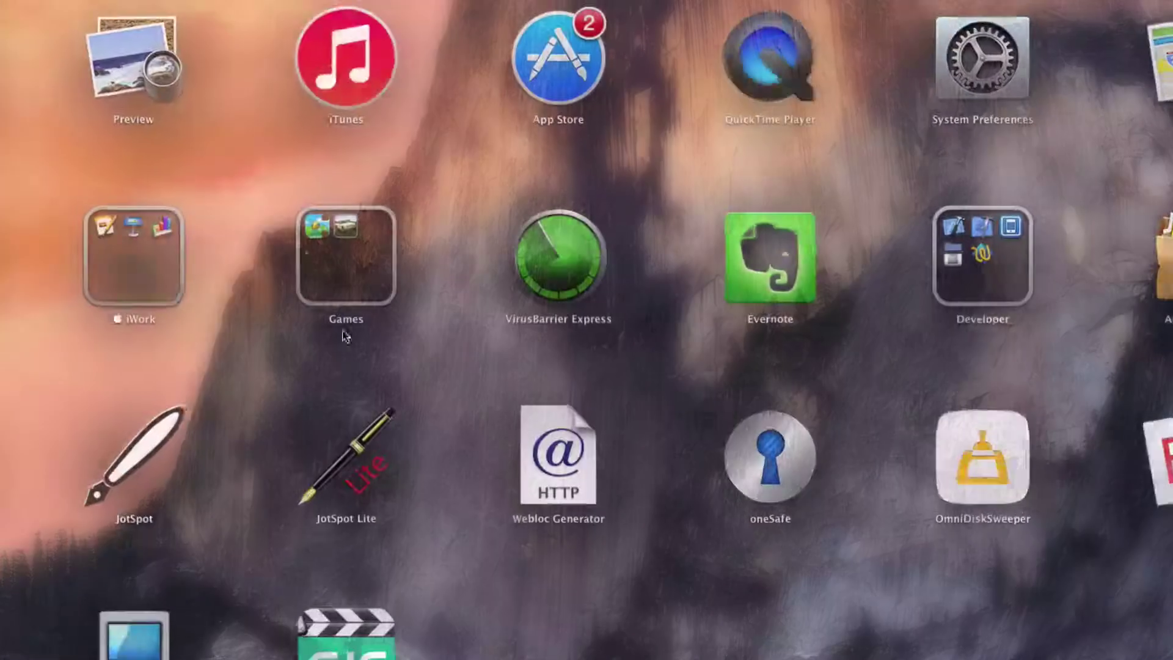
left_click(624, 235)
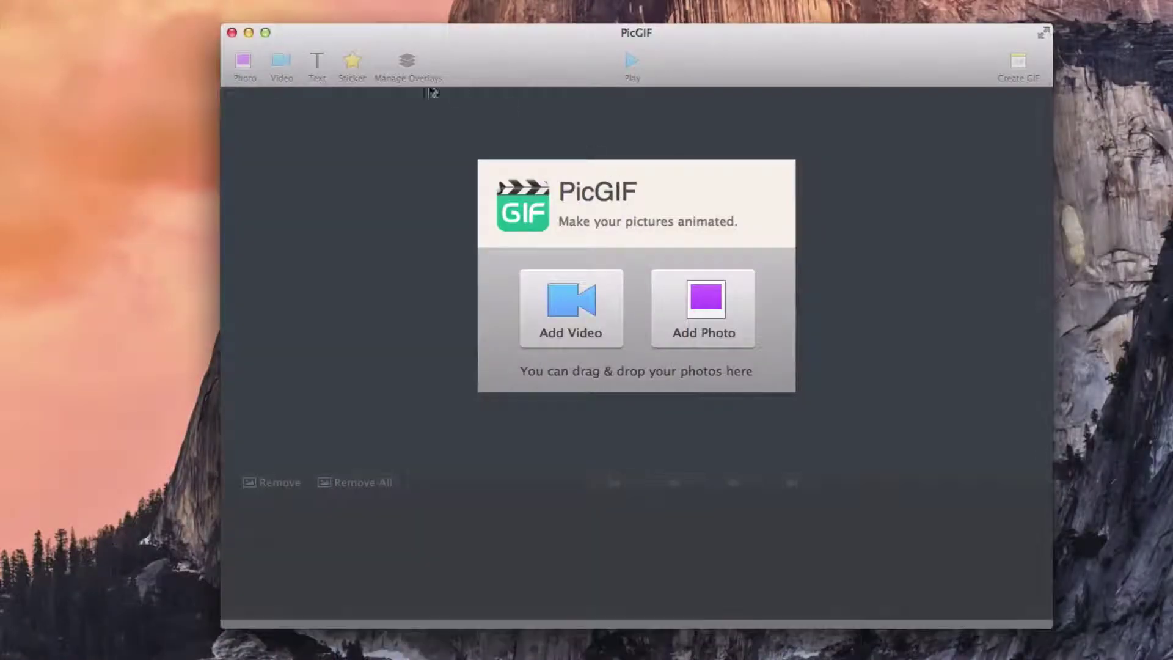
Add the Intro.mov video from the Movies folder as the GIF source
left_click(573, 326)
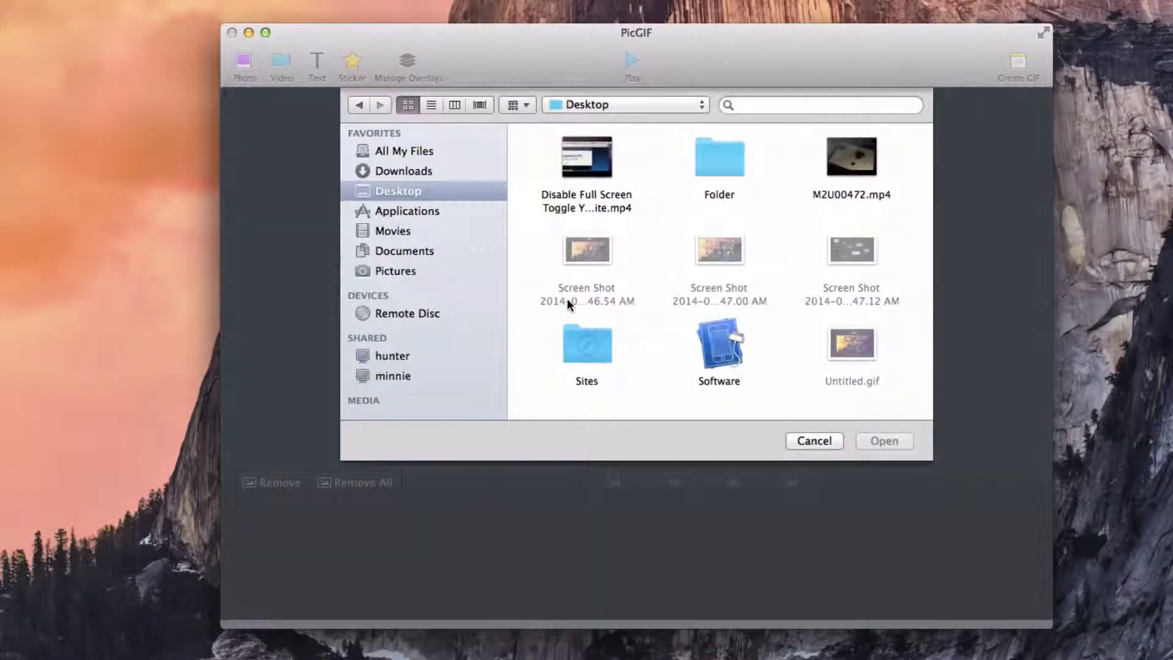
left_click(401, 230)
left_click(697, 278)
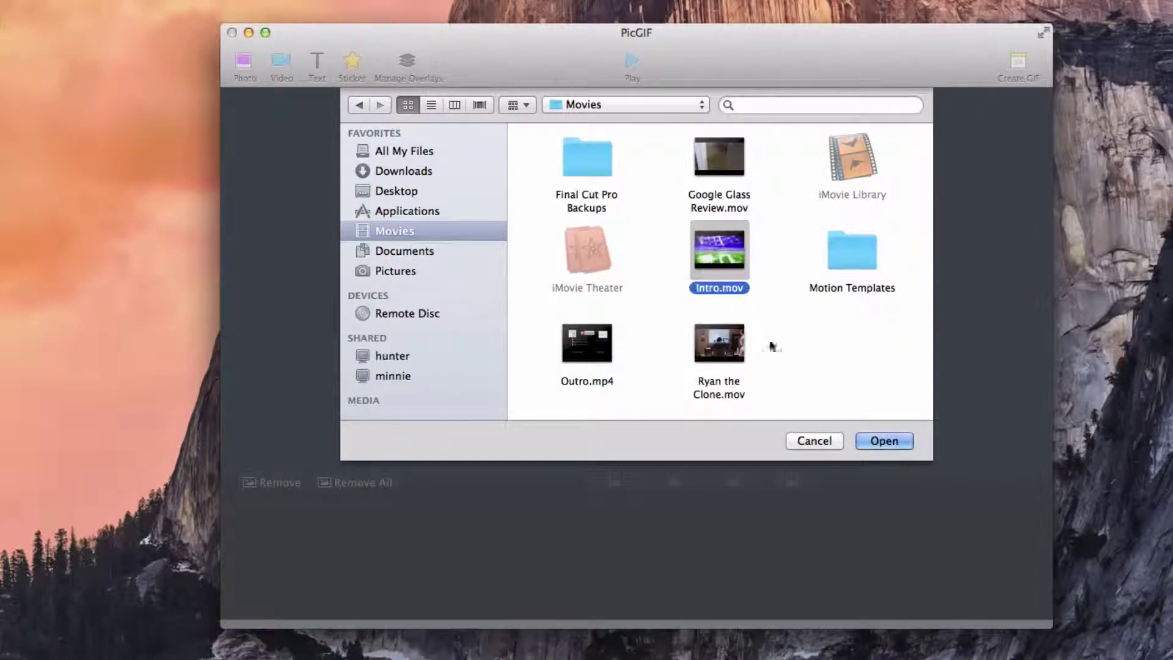
left_click(884, 441)
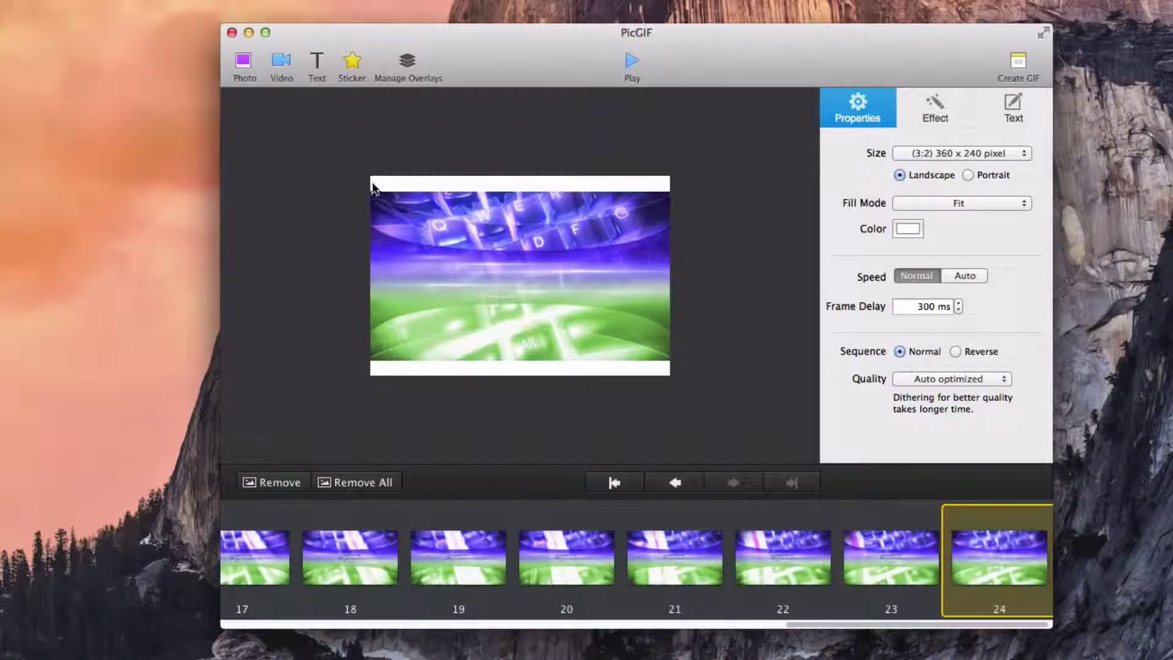
left_click(926, 154)
left_click(845, 250)
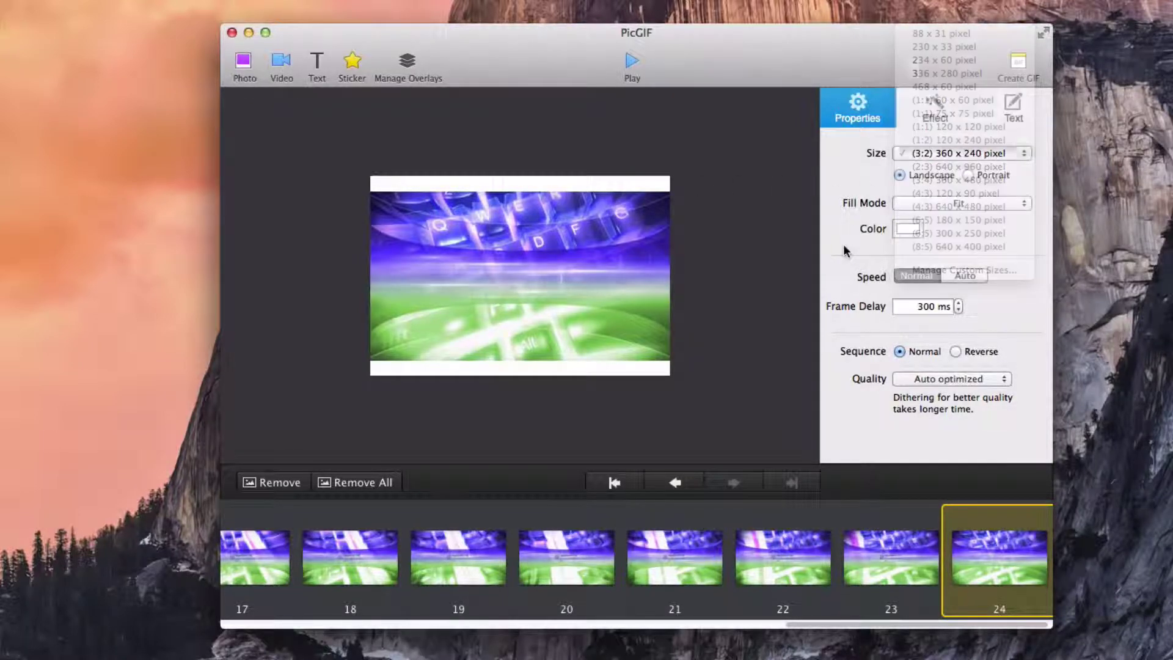
left_click(957, 587)
scroll(956, 586, "left", 3)
scroll(956, 587, "left", 5)
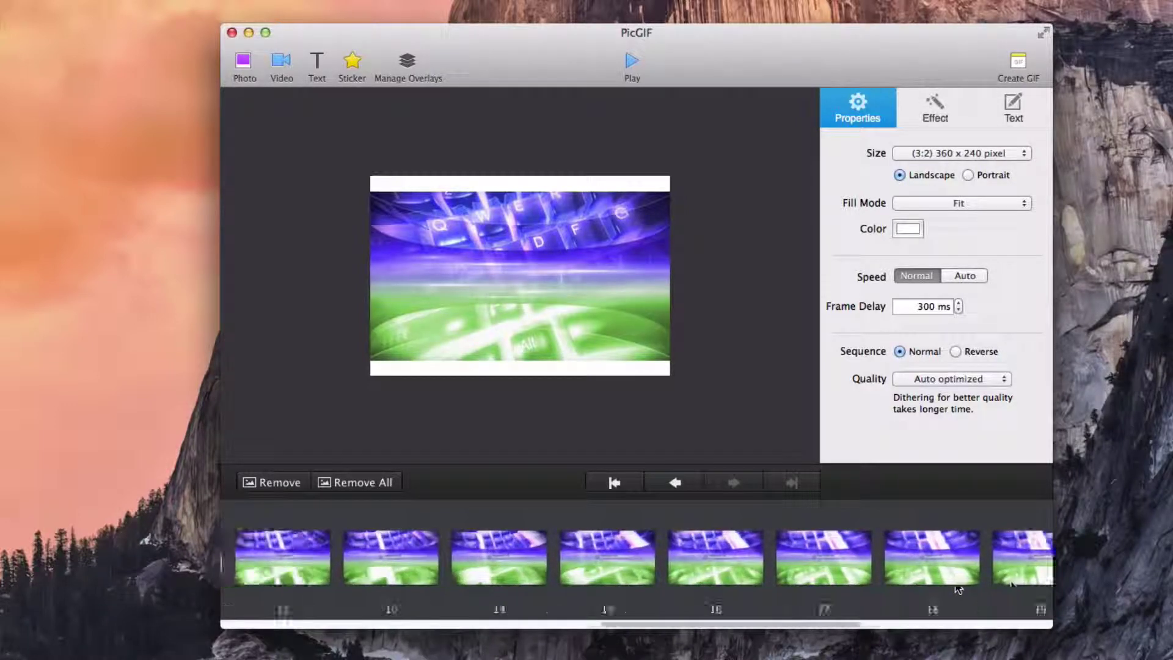
scroll(956, 587, "left", 5)
scroll(957, 587, "left", 5)
scroll(956, 586, "left", 3)
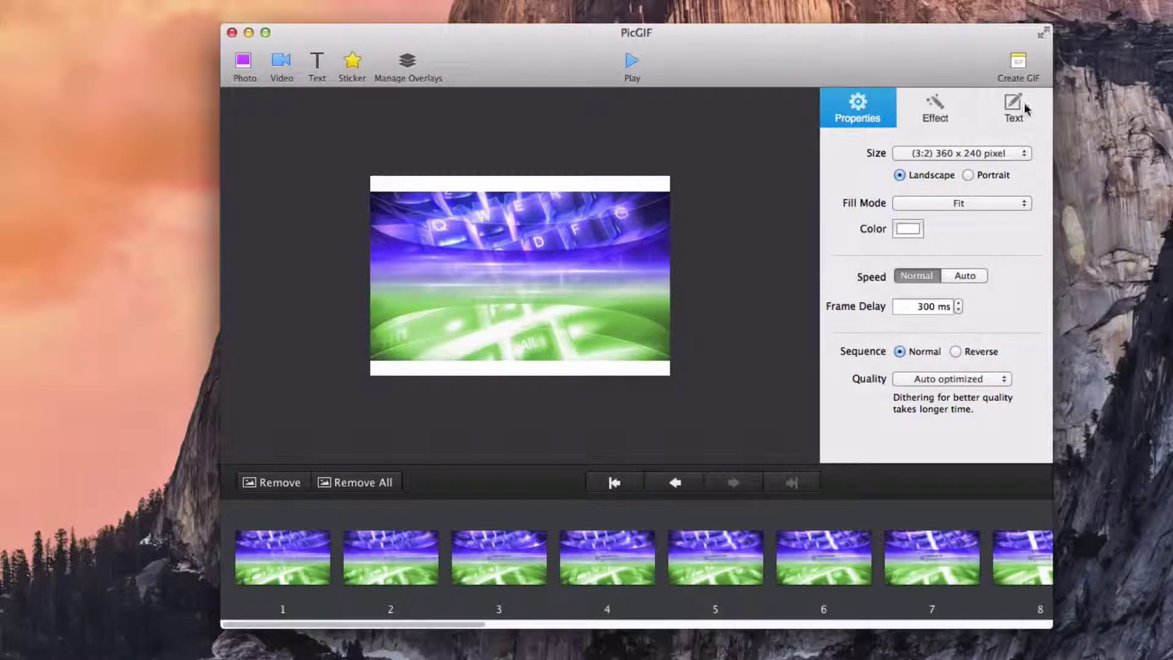
Create the GIF from the video frames and save it as Intro on the Desktop
left_click(1019, 64)
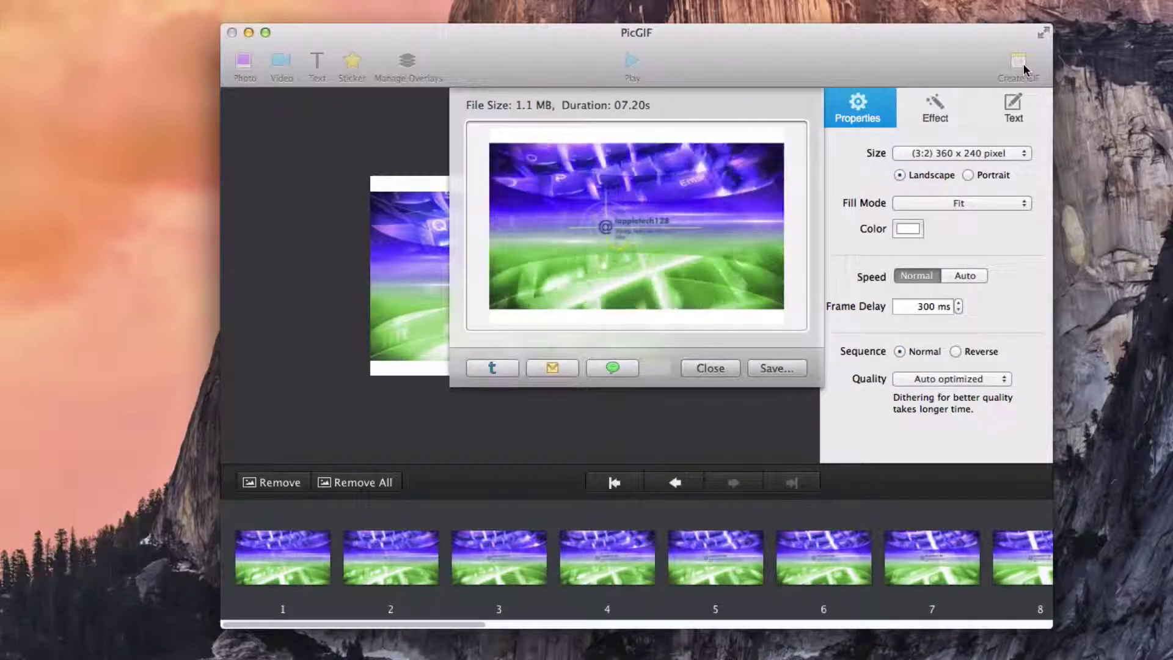
left_click(773, 368)
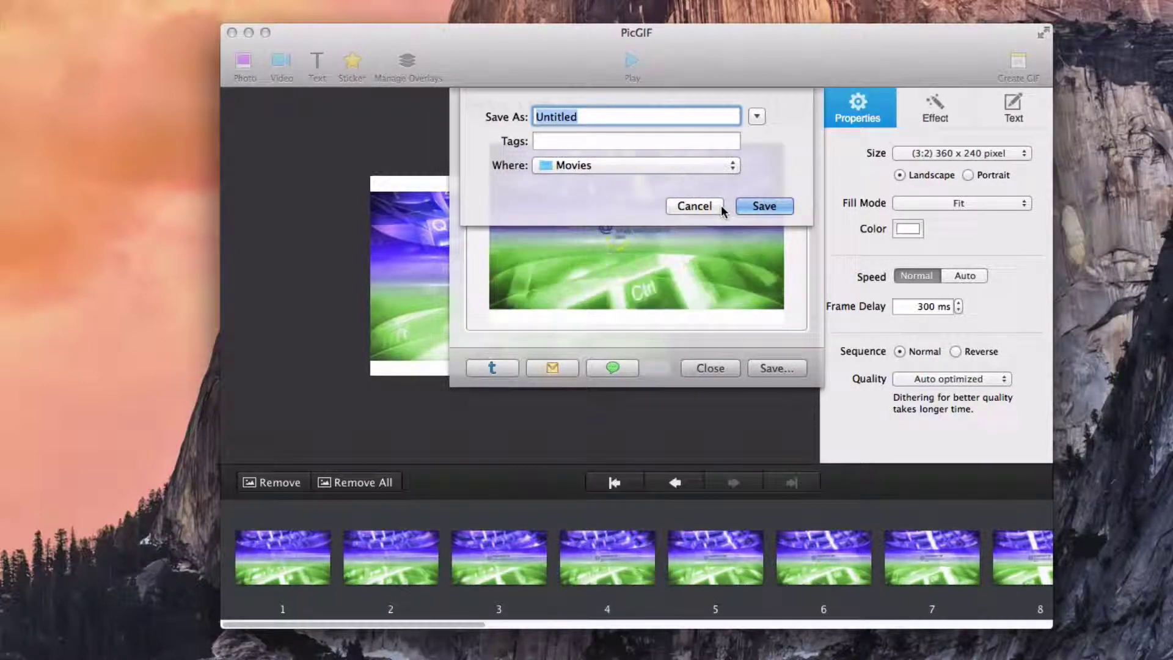
type("Intro")
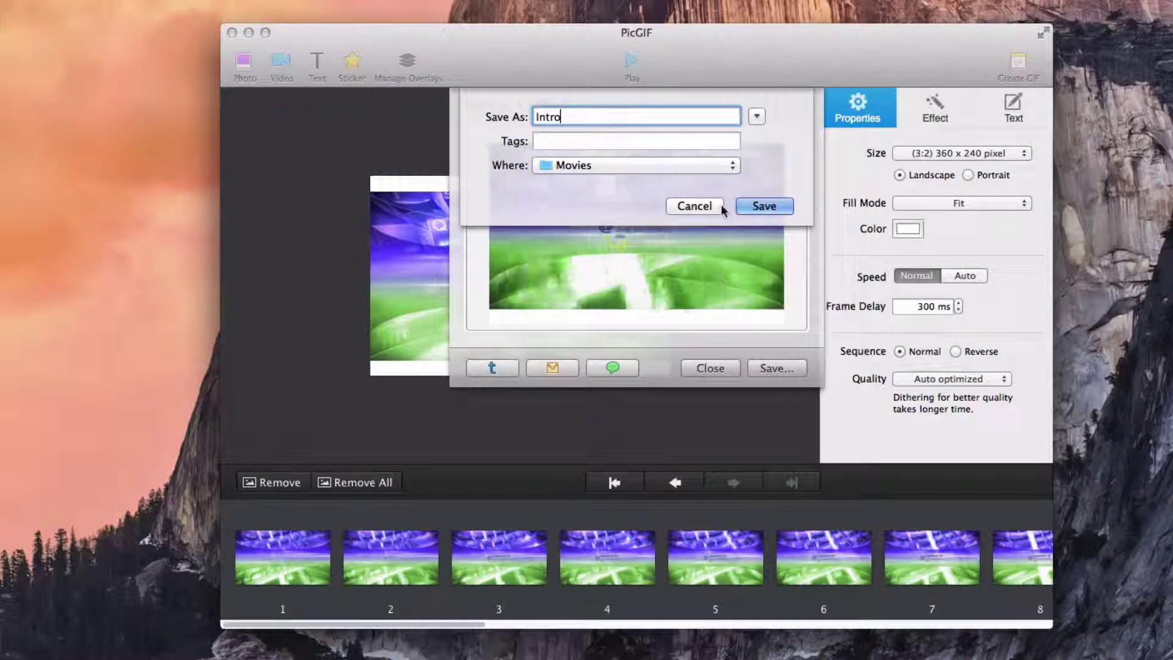
left_click(659, 167)
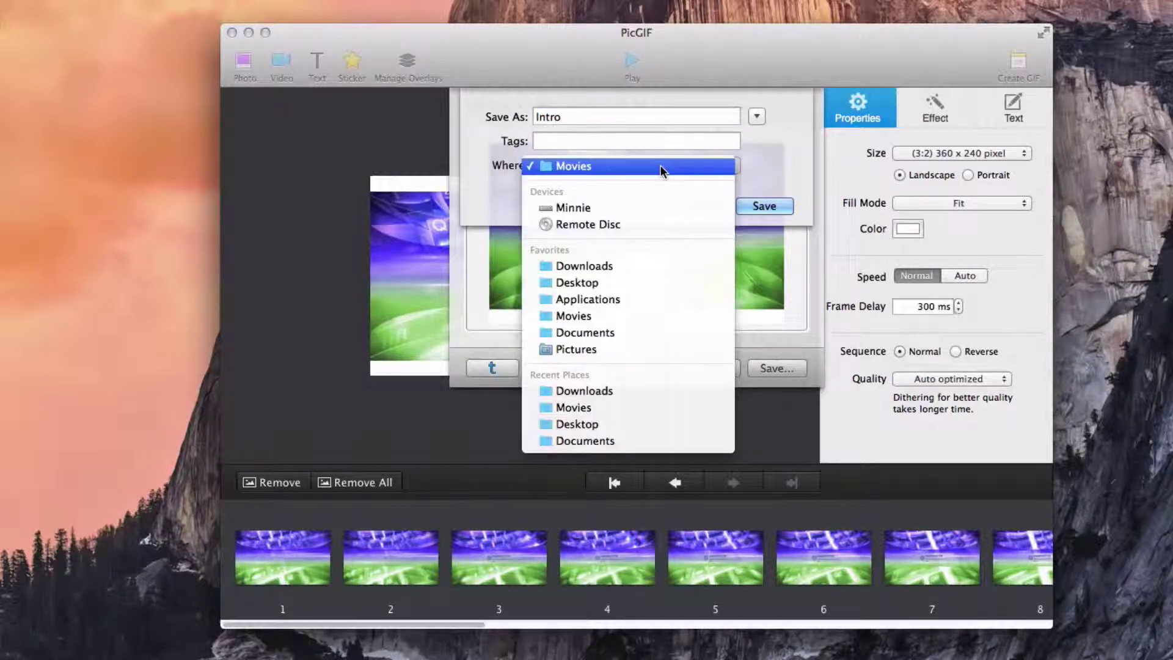
left_click(623, 283)
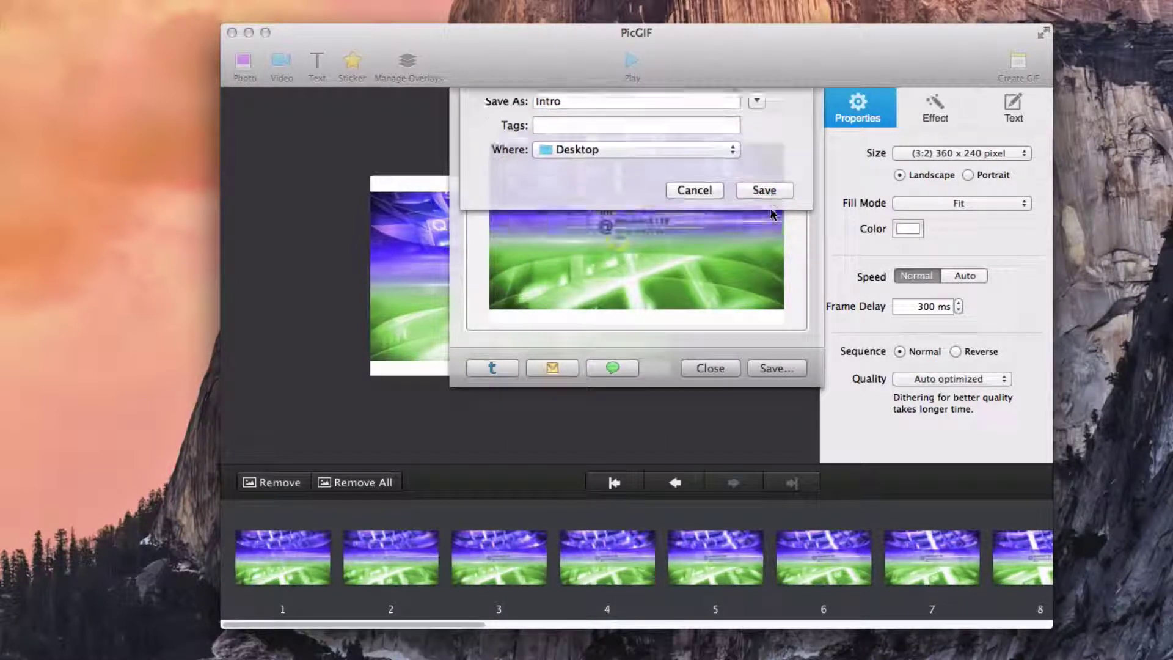
left_click(710, 367)
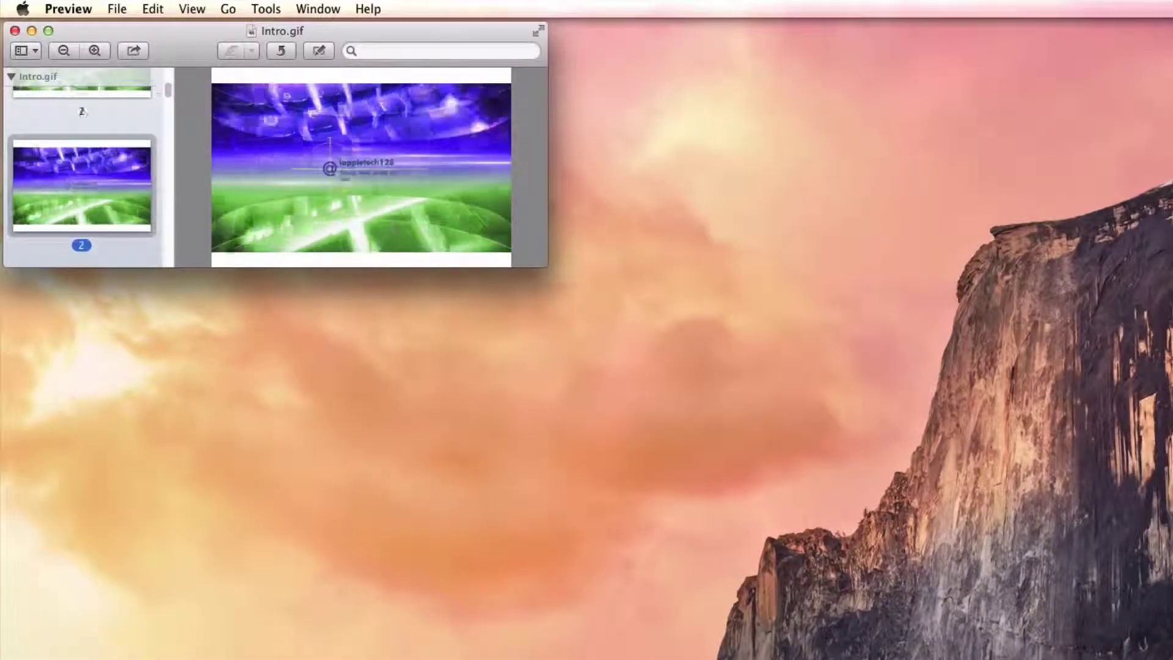
key("Down")
key("Down")
key("Down")
key("Down")
key("Down")
key("Down")
key("Down")
key("Down")
key("Down")
key("Down")
key("Down")
key("Down")
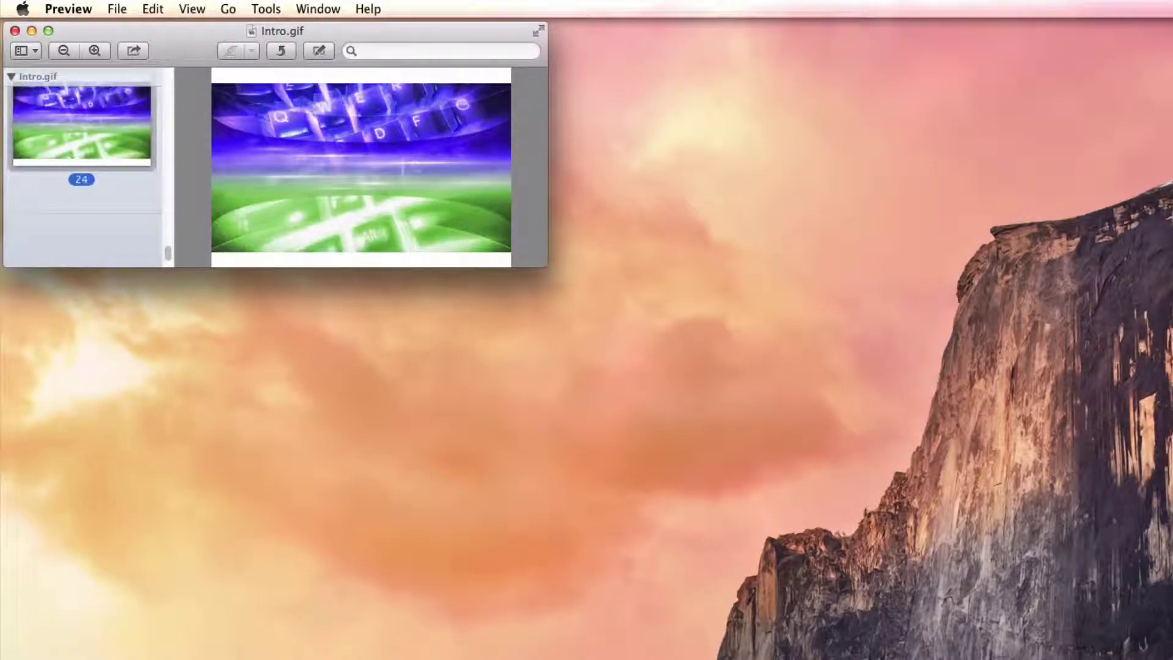
Step through Intro.gif's frames in Preview with the arrow keys, then quit Preview
key("Up")
key("Up")
key("Up")
key("Up")
key("Up")
key("Up")
key("Up")
key("Up")
key("Up")
key("Up")
key("Up")
key("Up")
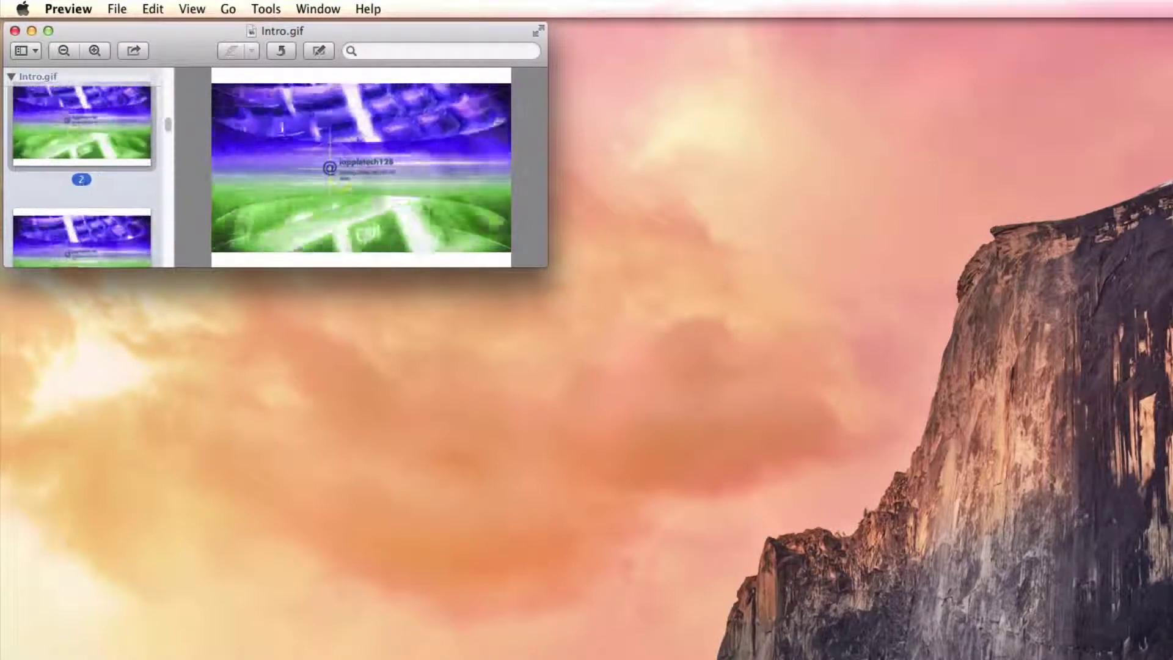
key("Down")
key("Down")
key("Down")
key("Down")
key("Down")
key("Down")
key("Down")
key("Down")
key("Down")
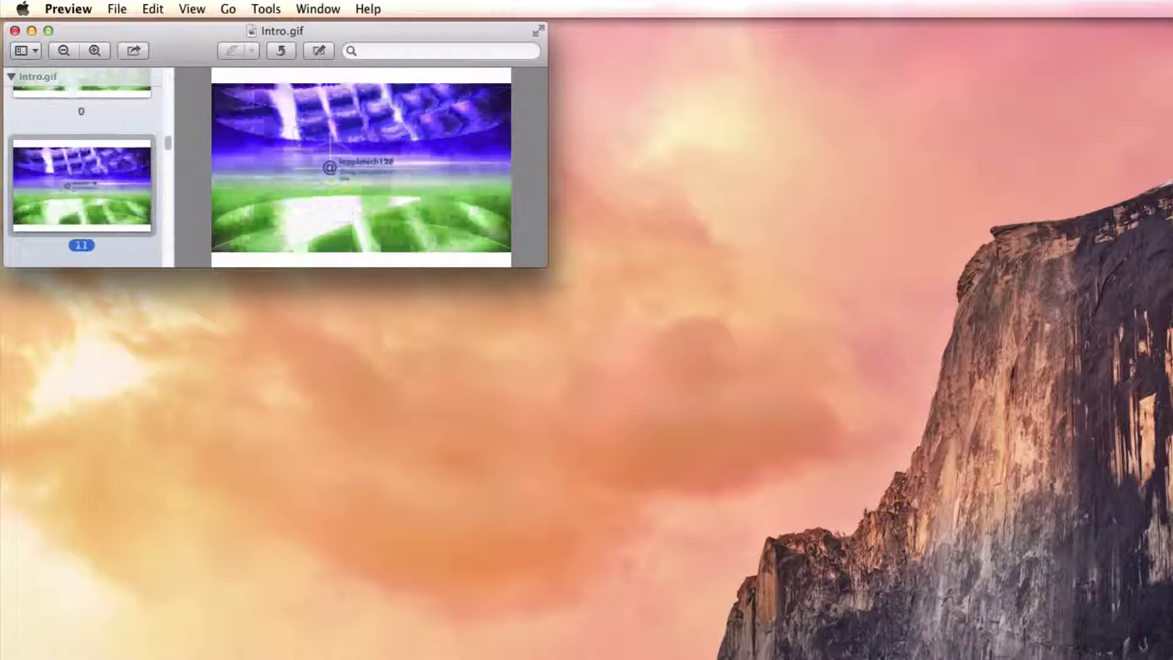
key("Down")
key("Down")
key("Down")
key("Down")
key("Down")
key("Down")
key("Down")
key("Down")
key("Down")
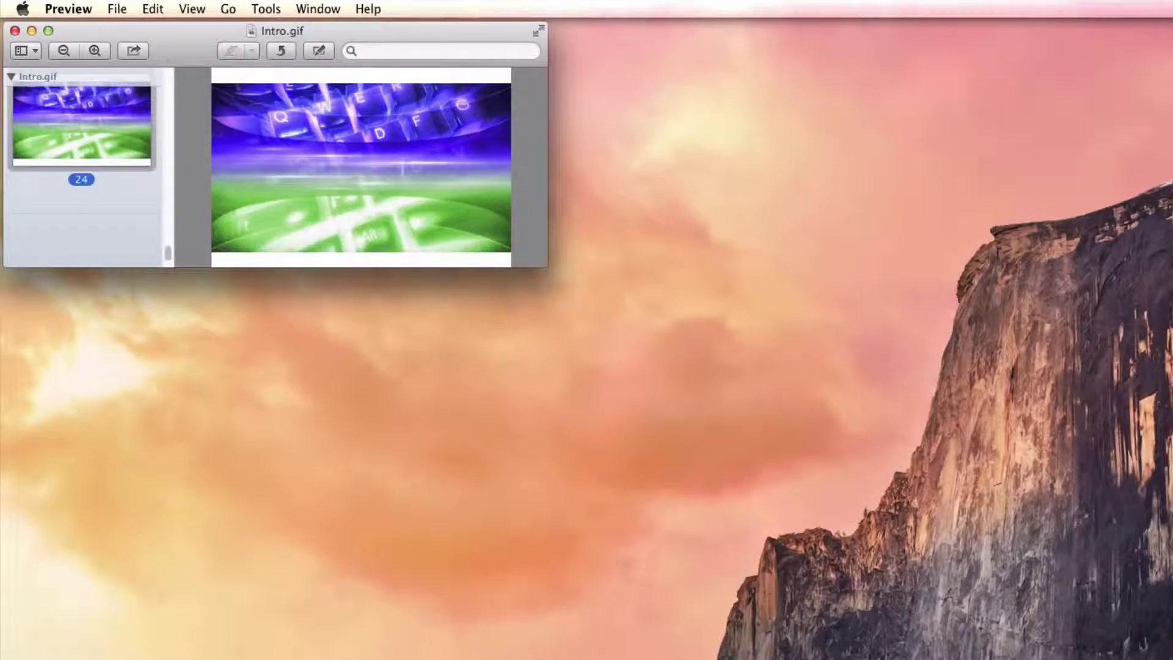
key("super+q")
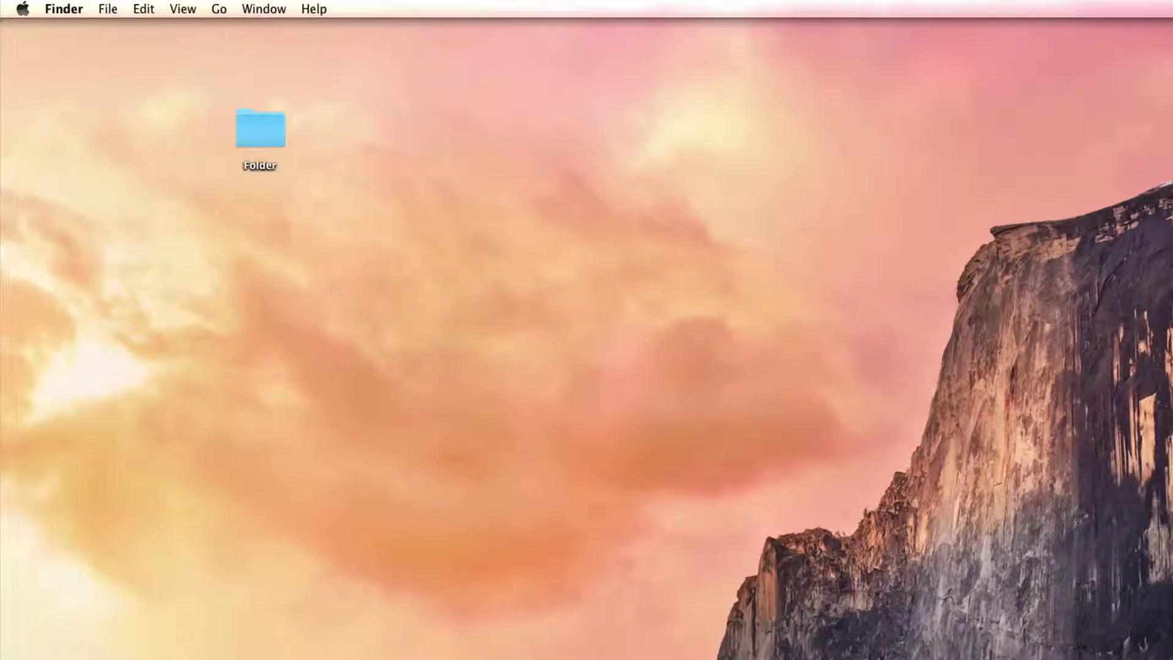
Bring up Launchpad with F4 to reach the PicGIF icon
key("F4")
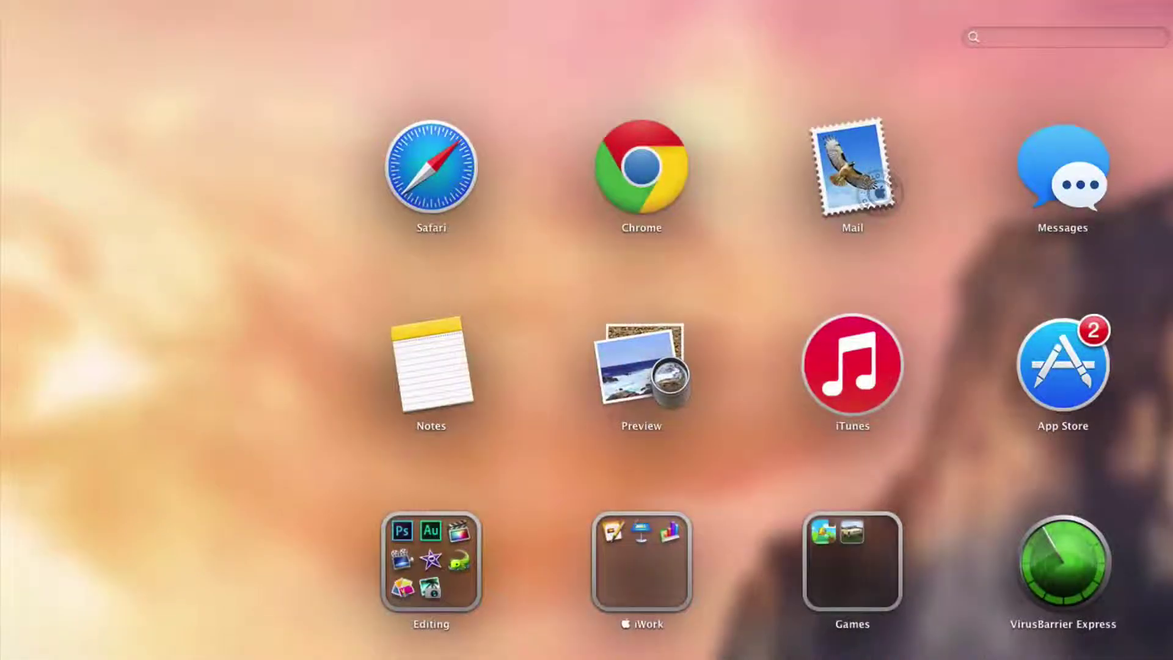